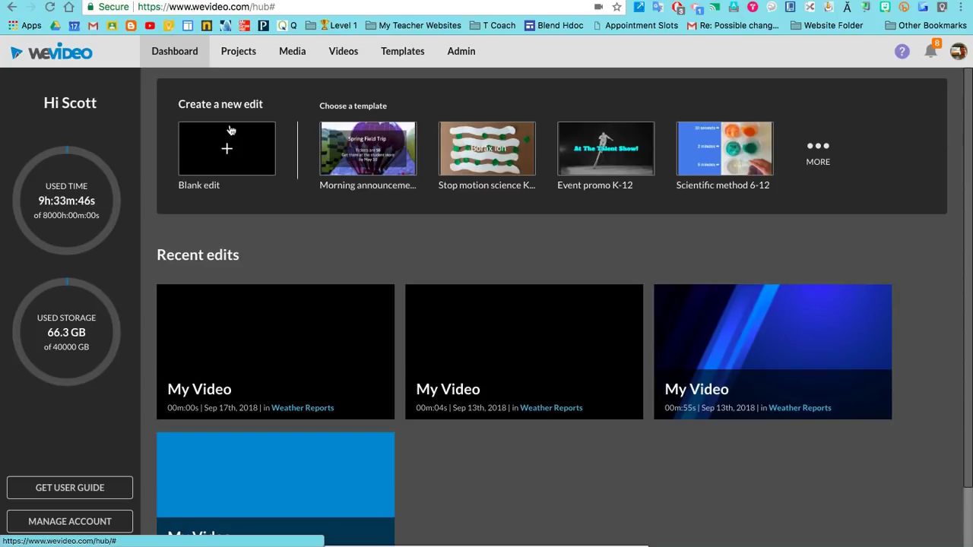
Start a blank landscape edit in the Weather Reports project and open it for editing.
click(239, 154)
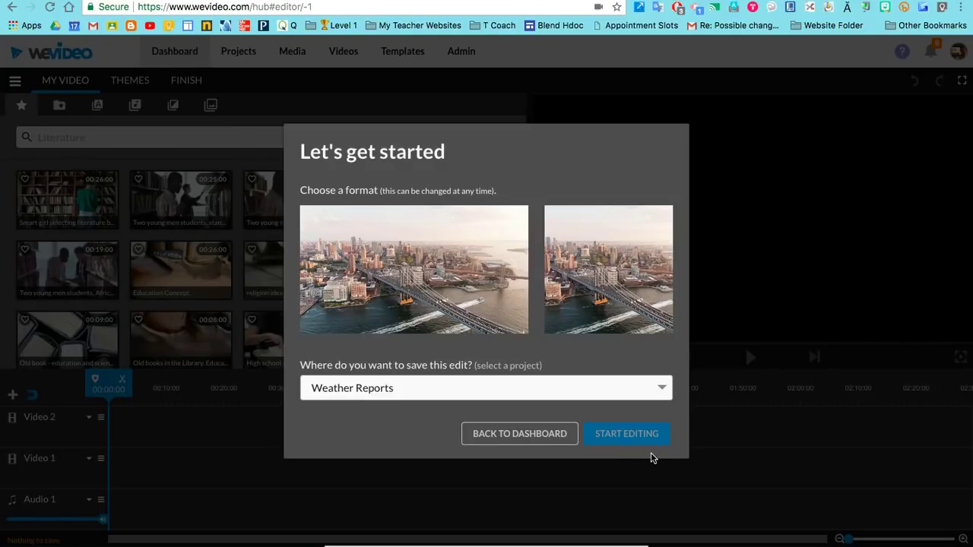
click(498, 328)
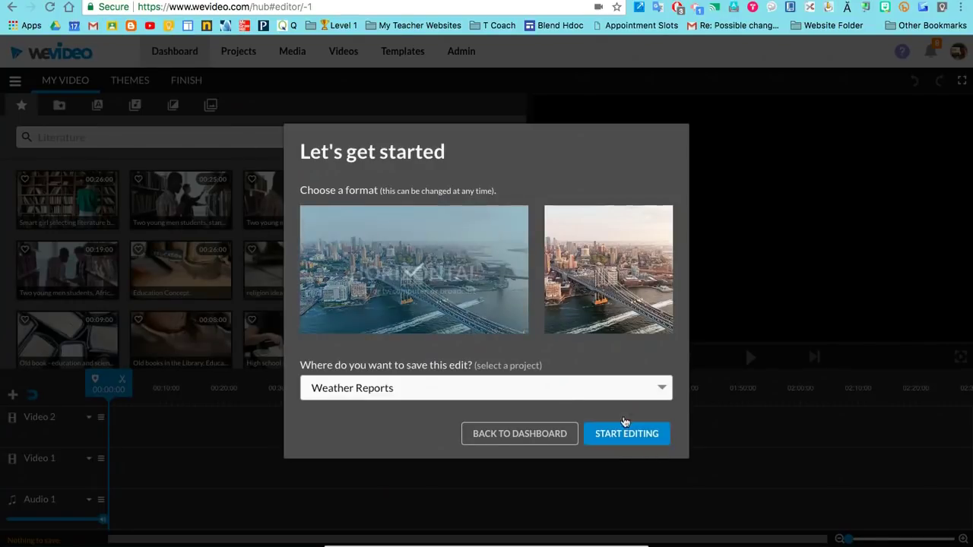
click(626, 434)
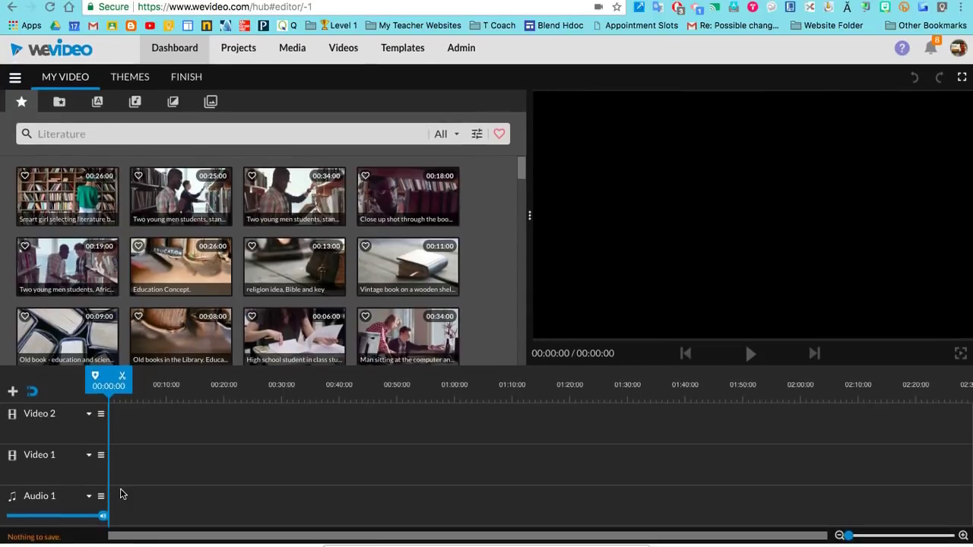
Open the voice recorder from the Media tab and start recording a voiceover.
click(60, 106)
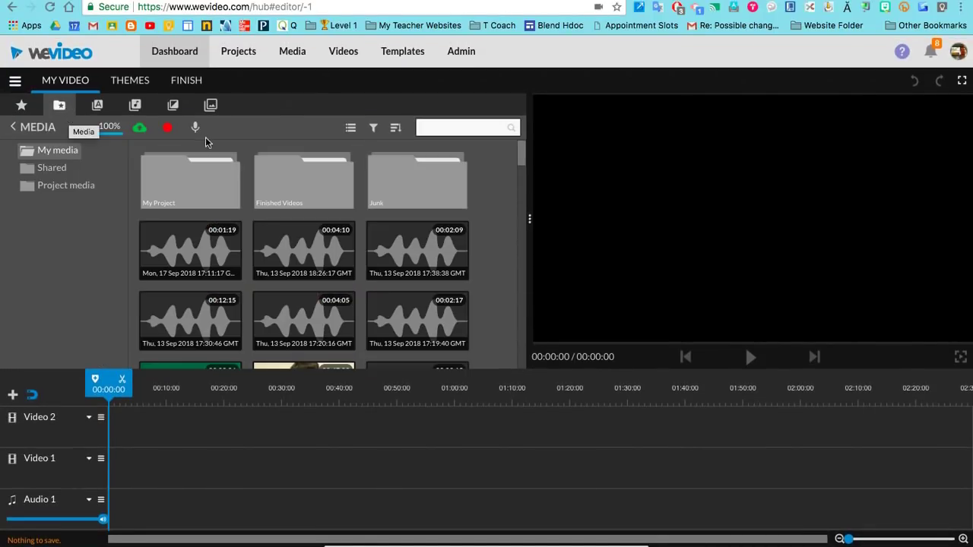
click(195, 130)
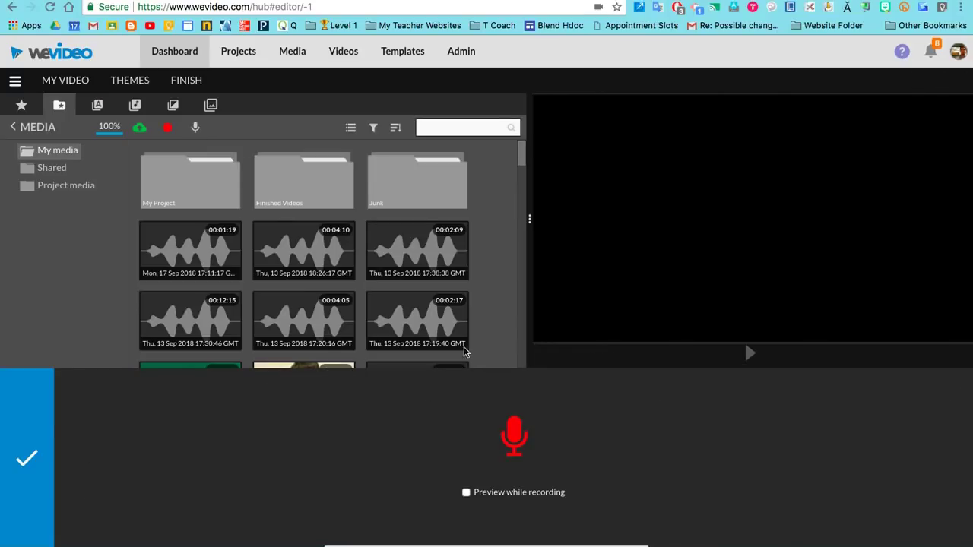
click(515, 434)
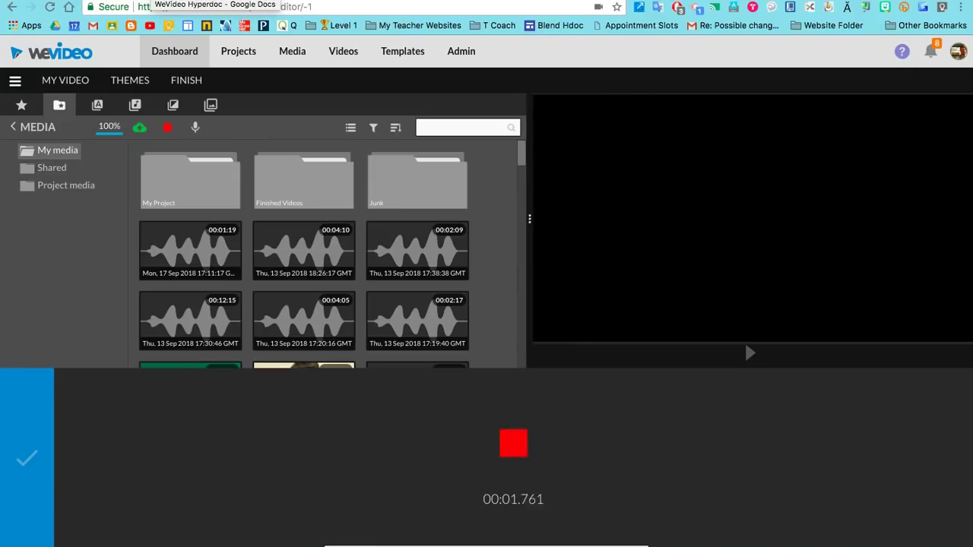
Switch to the WeVideo Hyperdoc Google Doc to read its script aloud.
click(213, 2)
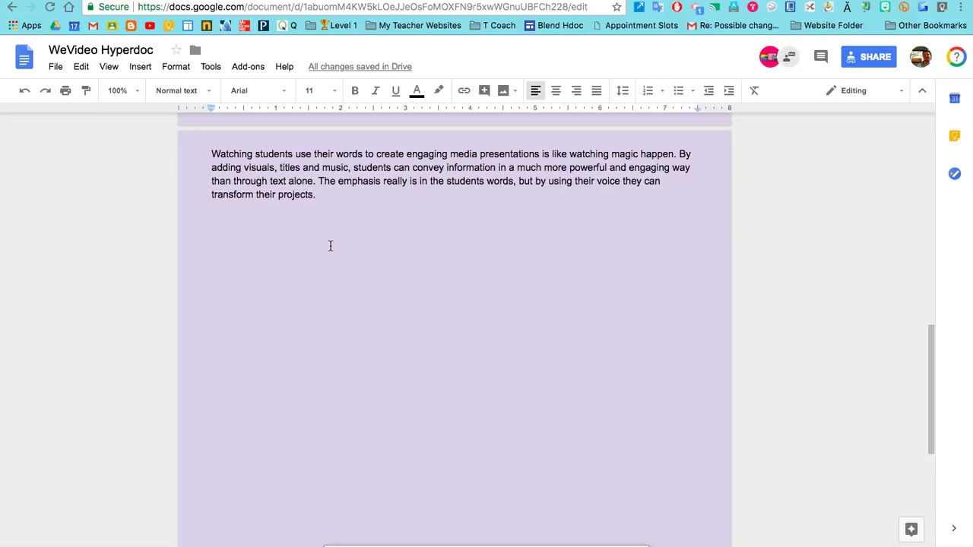
Stop the voiceover, add the recording to the timeline, and zoom in on it.
key(ctrl+Tab)
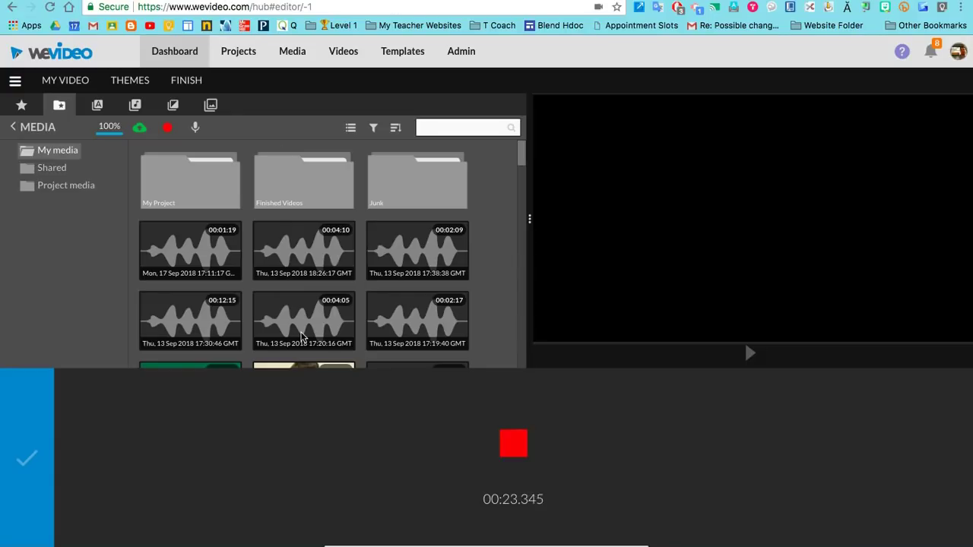
click(525, 450)
click(25, 457)
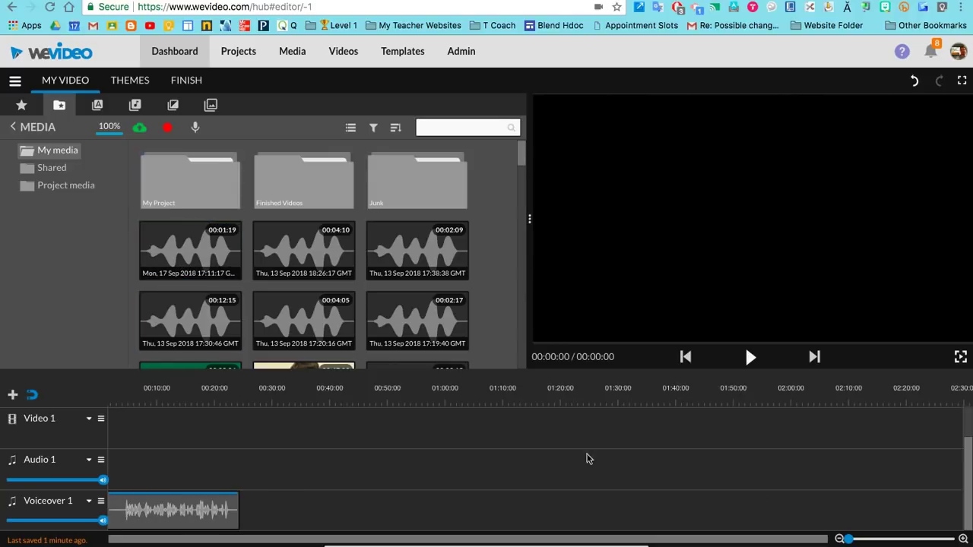
drag(848, 538, 852, 541)
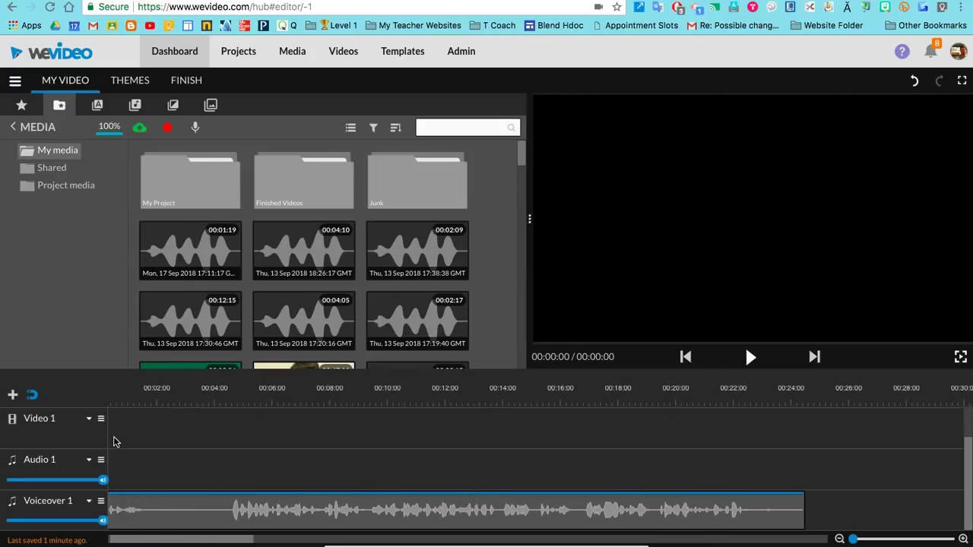
Cut away the voiceover's first four seconds and move the rest to 0:00.
click(119, 400)
key(space)
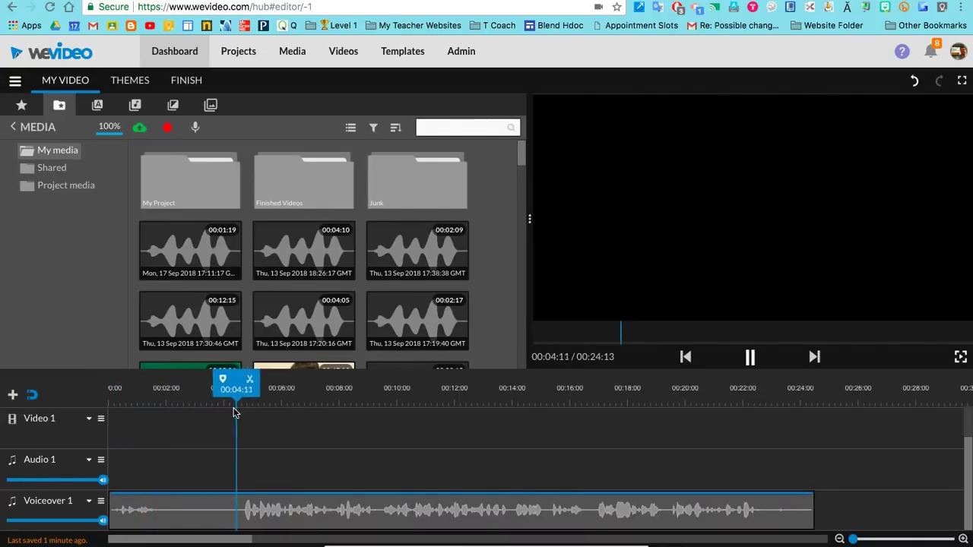
click(227, 399)
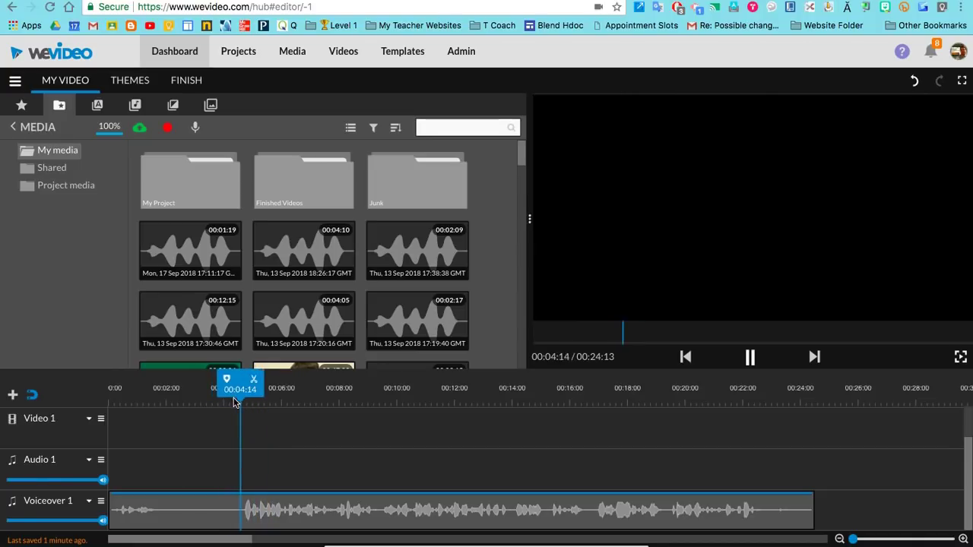
key(space)
drag(242, 388, 220, 390)
click(247, 387)
click(189, 521)
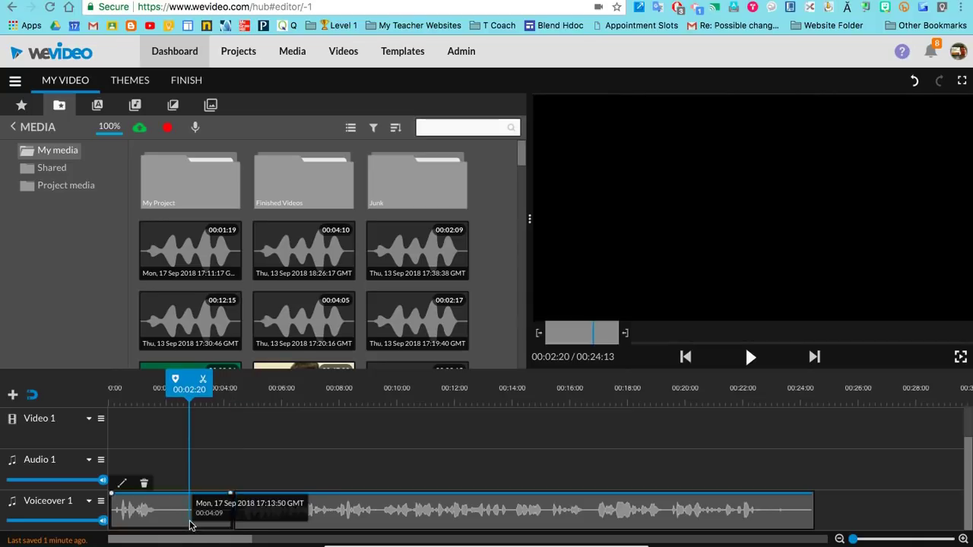
key(Delete)
click(257, 519)
drag(257, 518, 131, 509)
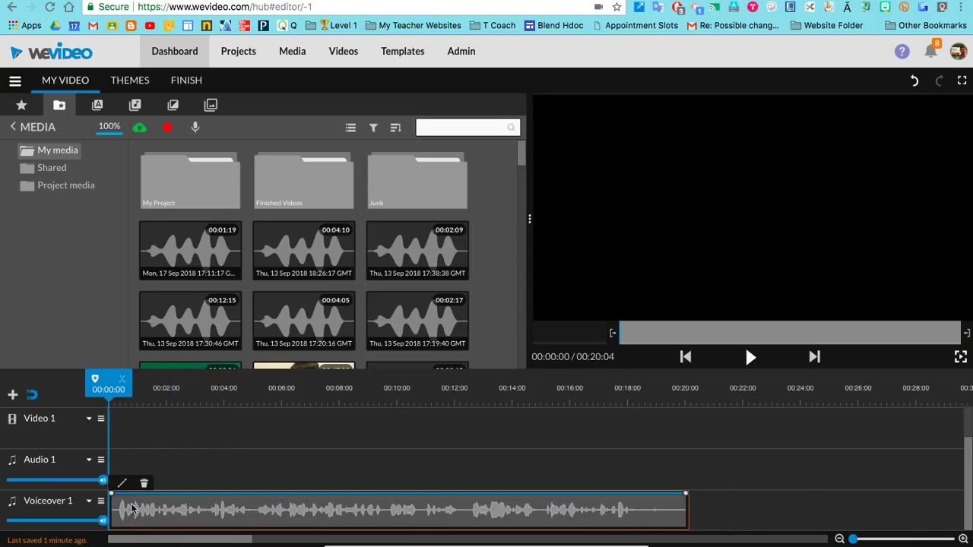
Search the stock media library for 'words'.
click(23, 107)
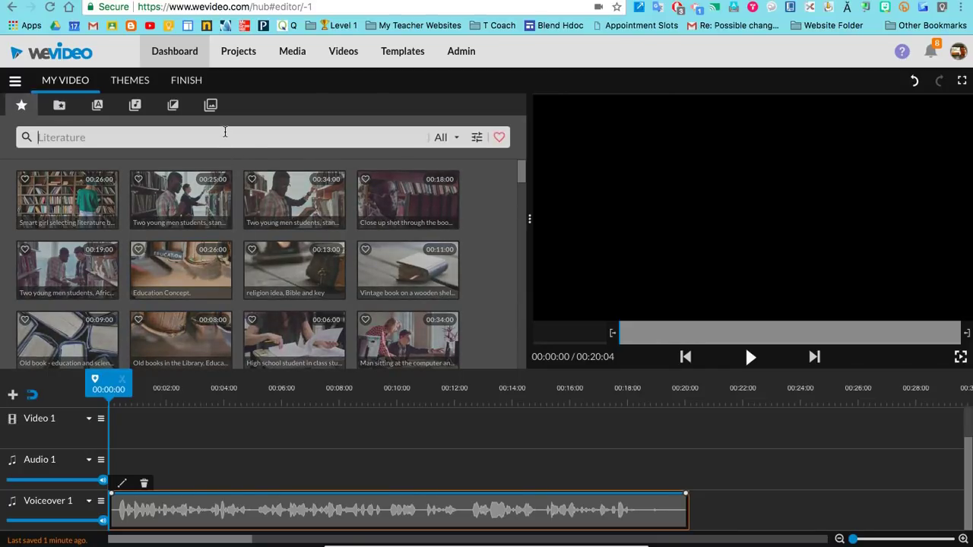
text(words)
key(Return)
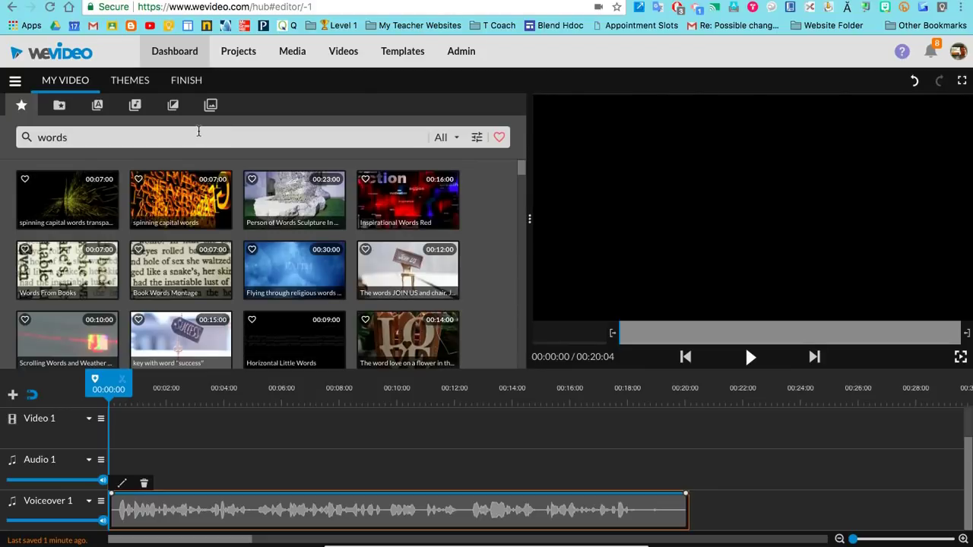
Place Book Words Montage at the start of Video 1, trimmed to about five seconds.
drag(146, 260, 130, 457)
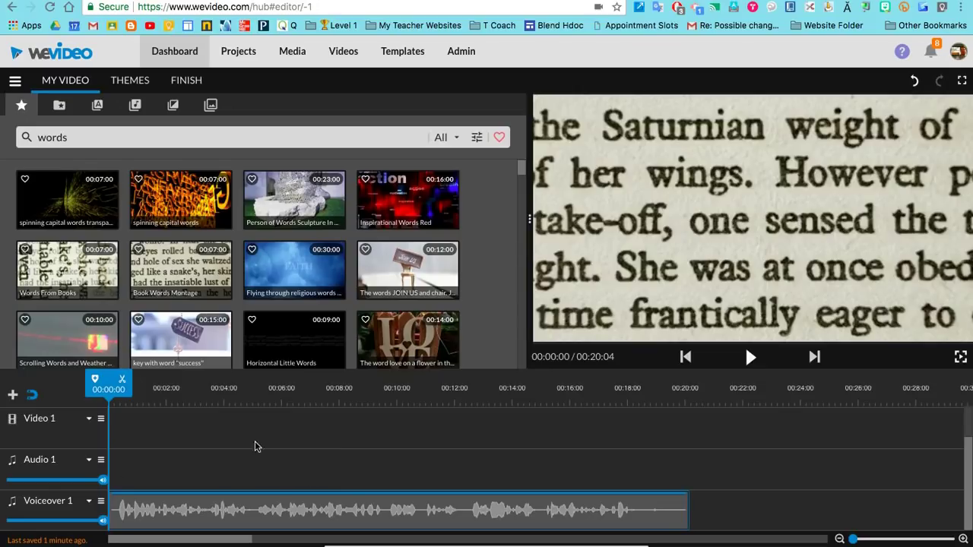
click(184, 272)
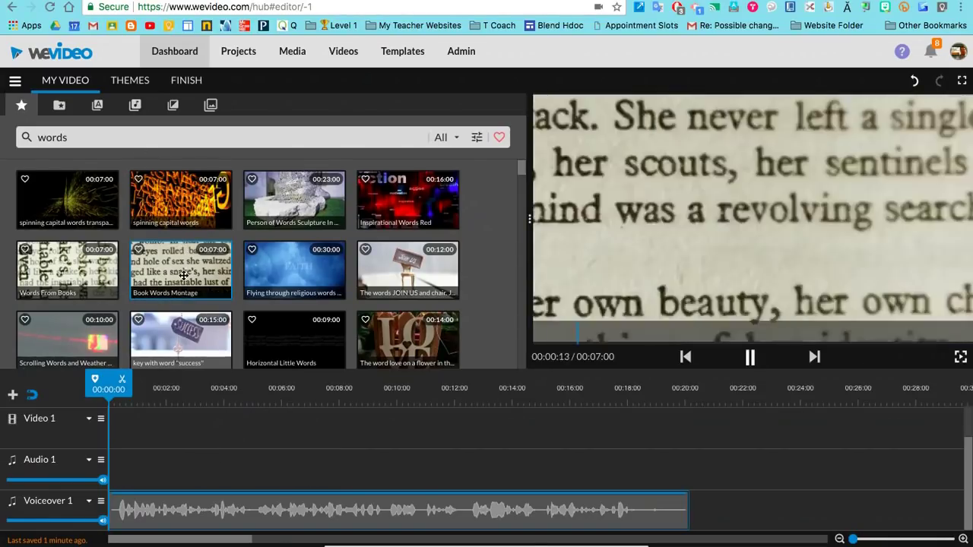
drag(184, 272, 129, 471)
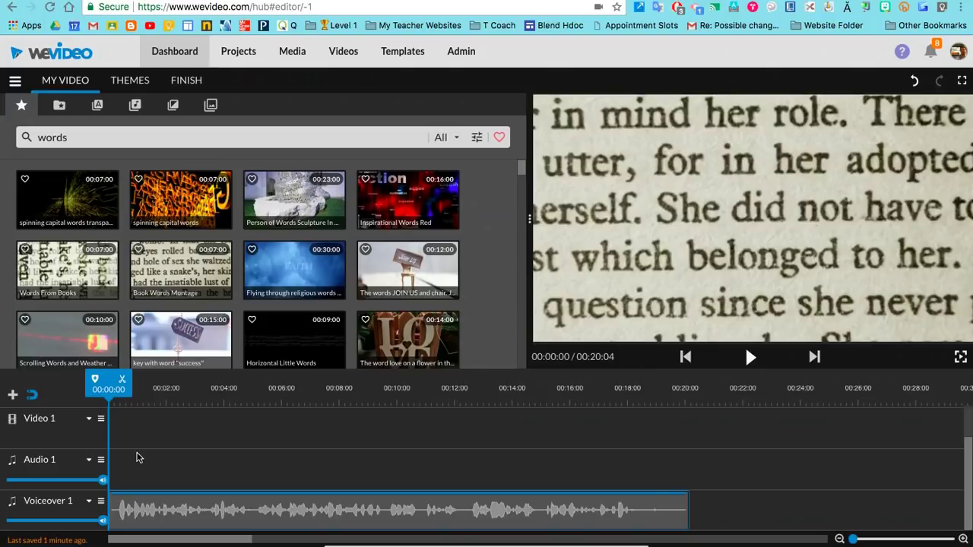
drag(163, 268, 134, 467)
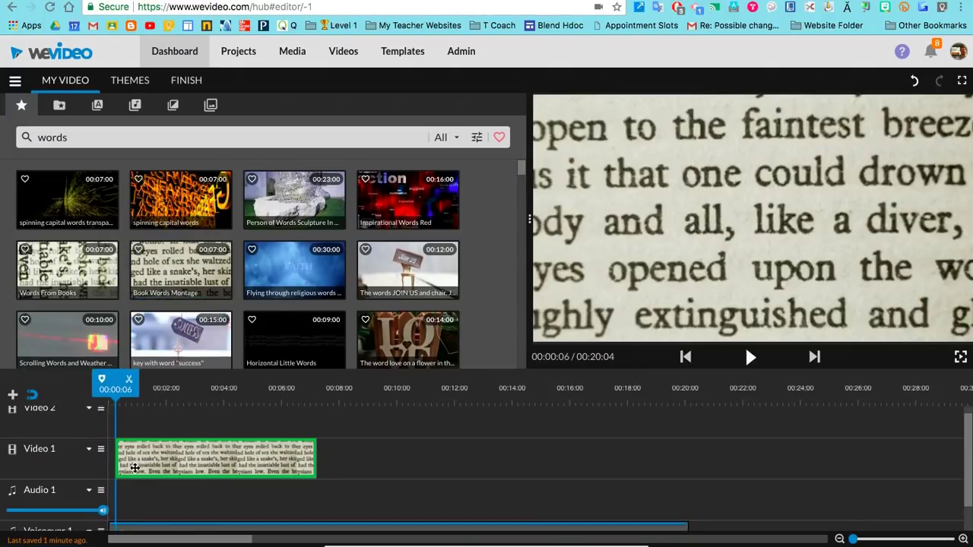
click(308, 461)
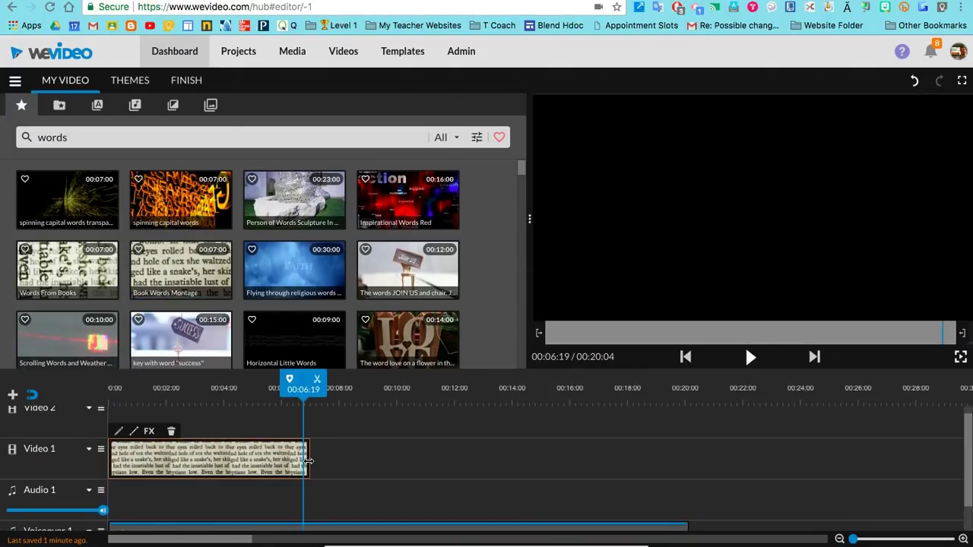
drag(309, 462, 256, 472)
Search 'media' and add Social Media Floating Bubbles after the book clip, ending near 9 seconds.
triple_click(184, 146)
text(media)
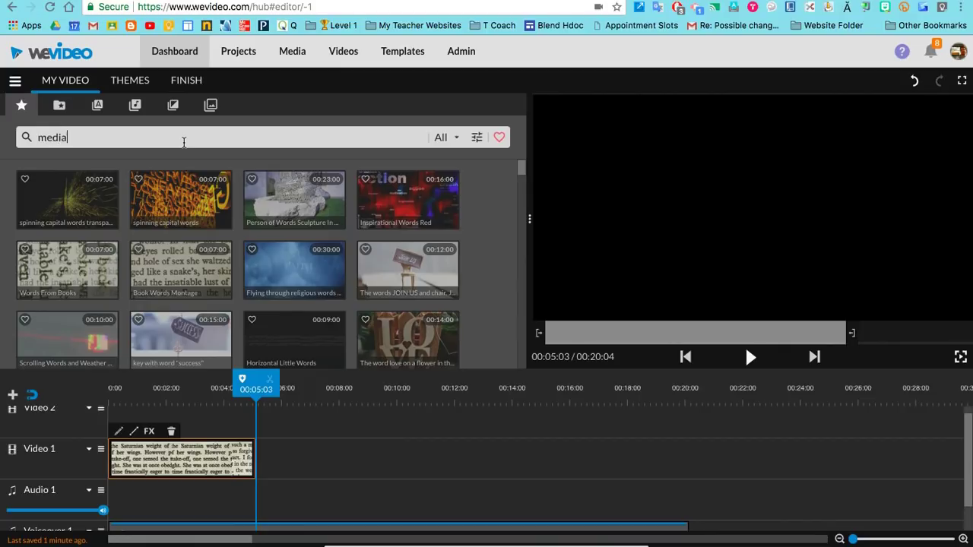
key(Return)
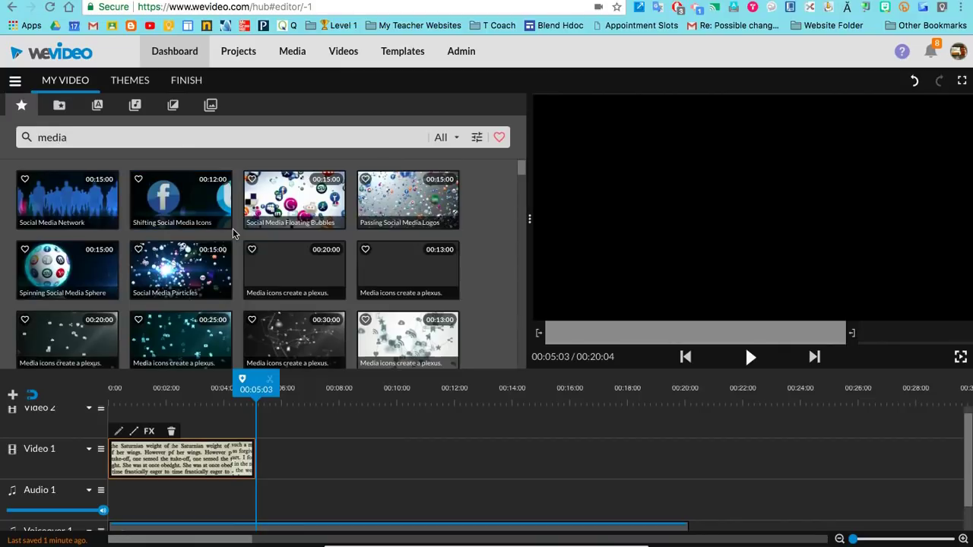
scroll(233, 243, down, 1)
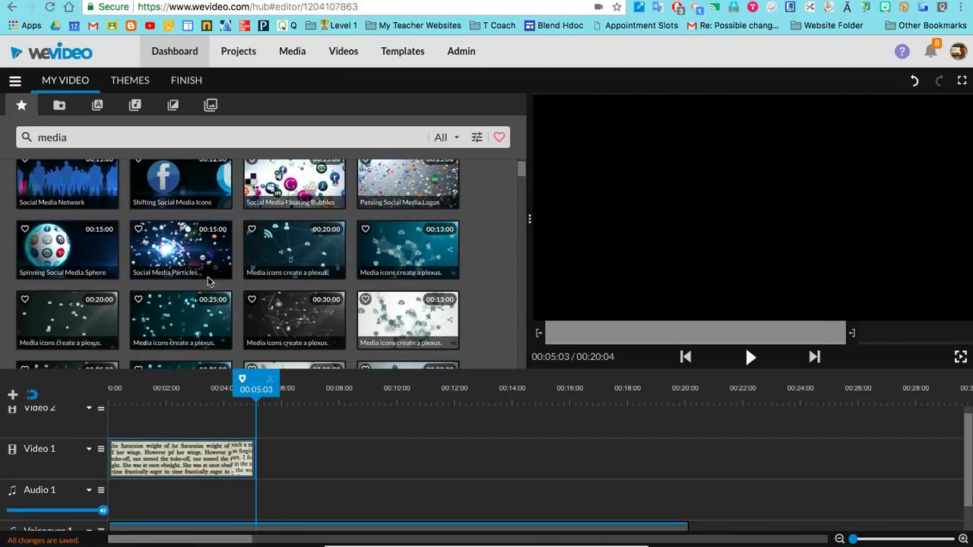
drag(295, 180, 281, 454)
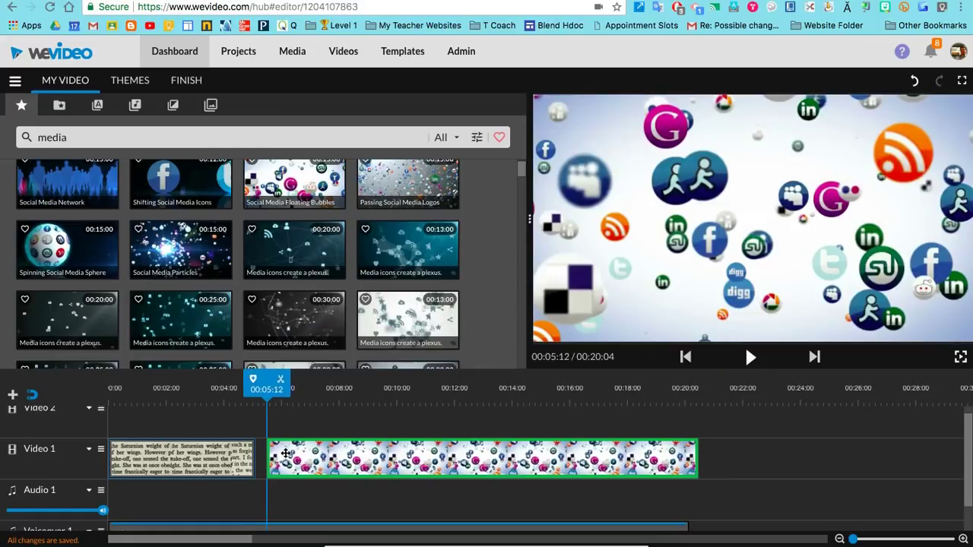
click(669, 457)
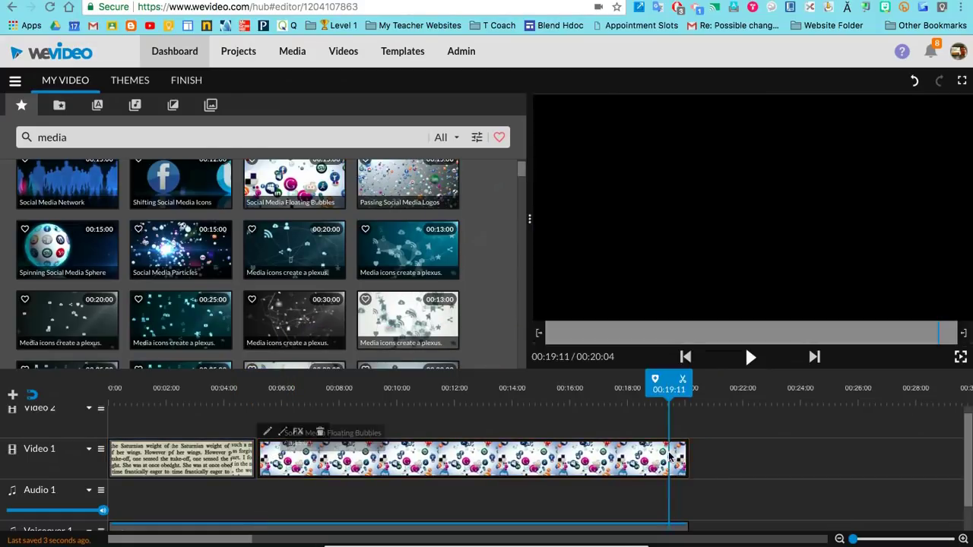
drag(687, 457, 376, 473)
Search stock media for 'voice' and add the woman-on-bench clip to the end of Video 1.
click(227, 132)
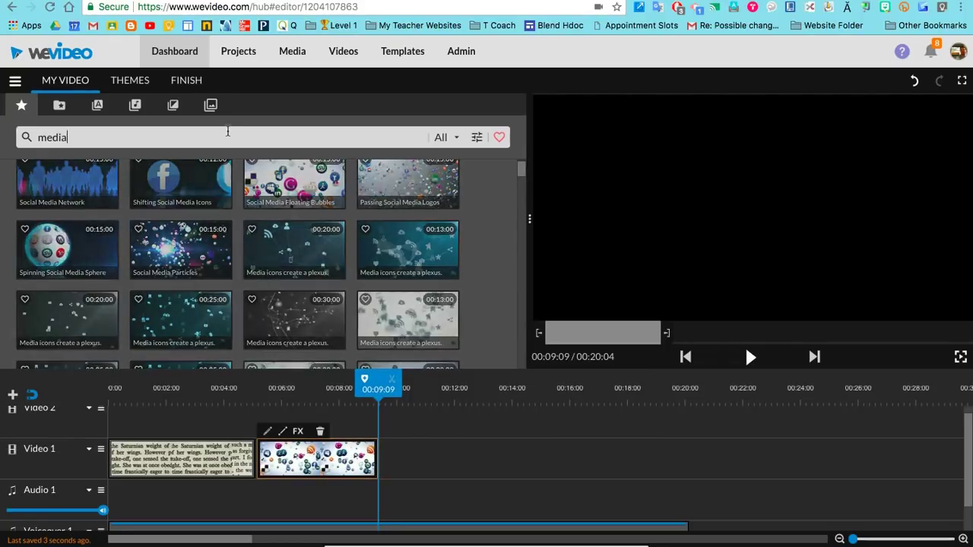
text(voice)
key(ctrl+a)
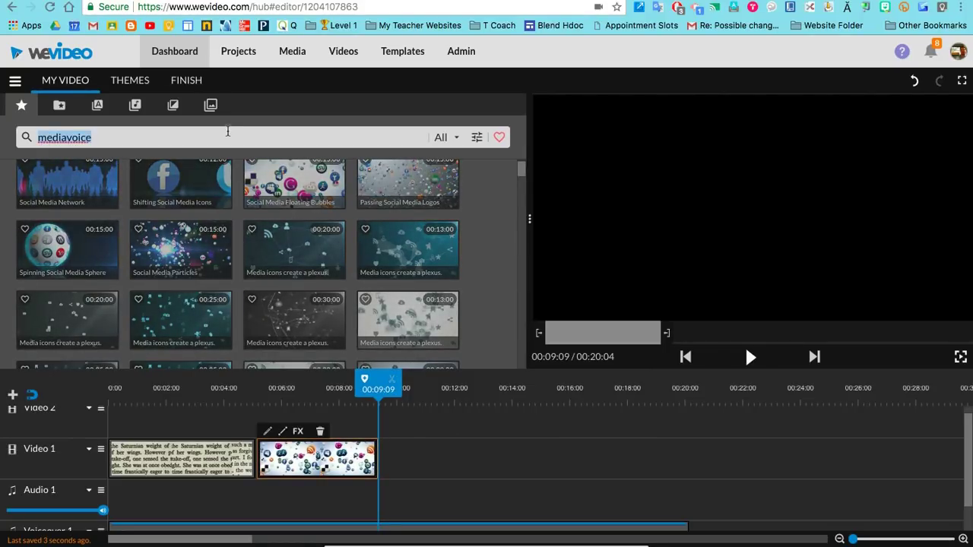
text(voice)
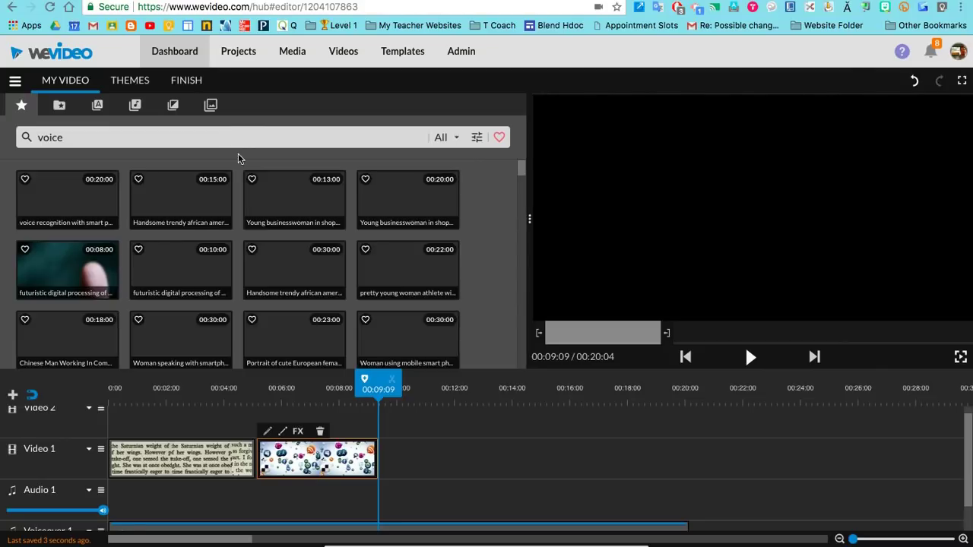
scroll(262, 257, down, 1)
scroll(281, 261, up, 1)
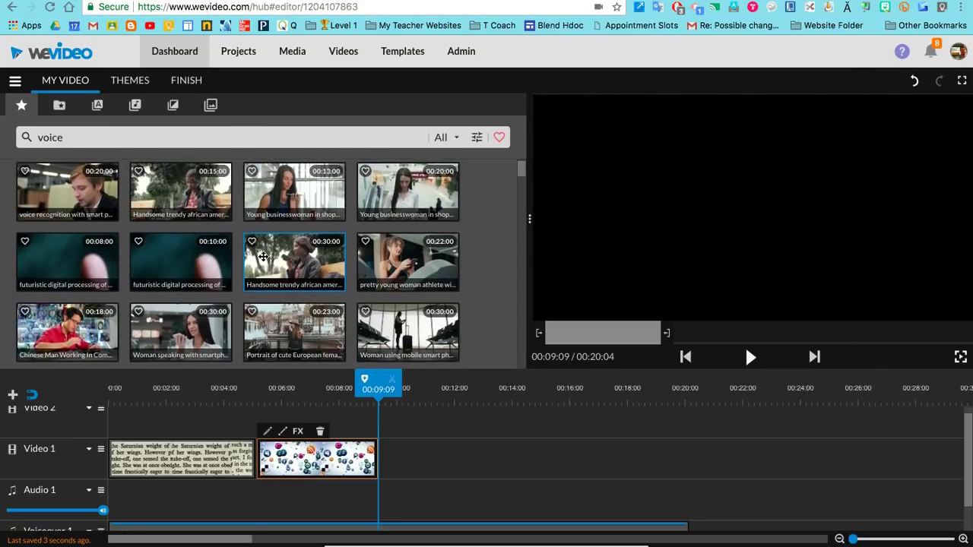
click(306, 267)
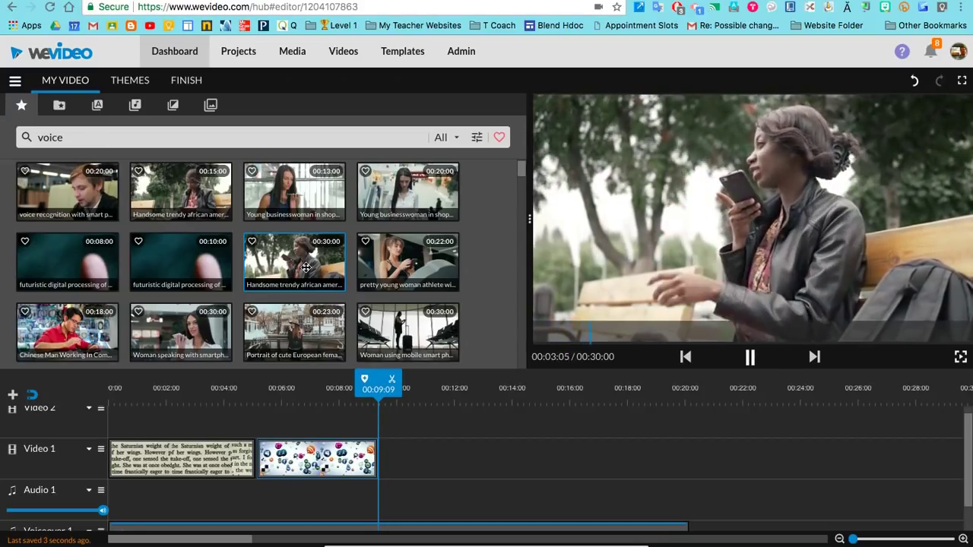
key(space)
drag(305, 267, 405, 456)
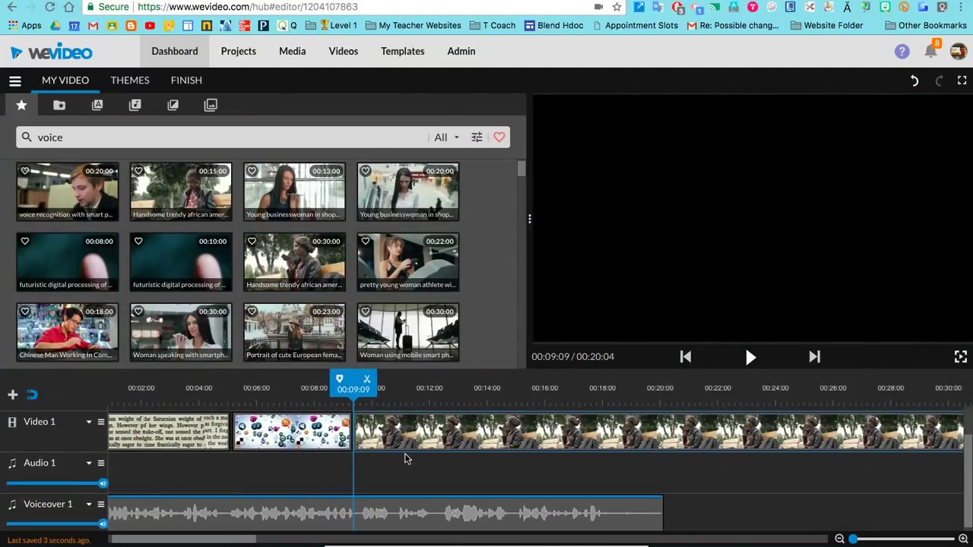
Split the woman clip at 00:14:19 and delete its leftover tail.
click(509, 388)
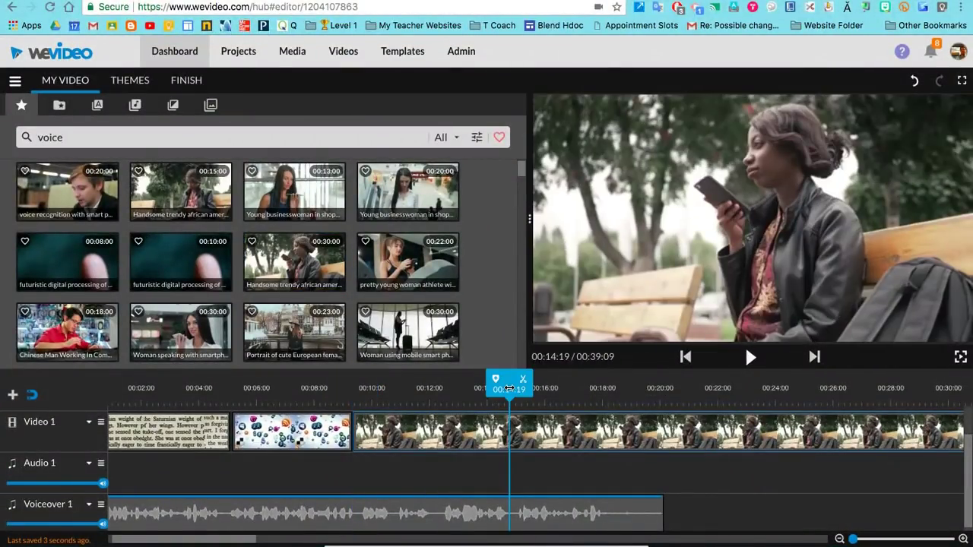
right_click(523, 384)
click(523, 383)
click(522, 382)
click(548, 430)
key(Delete)
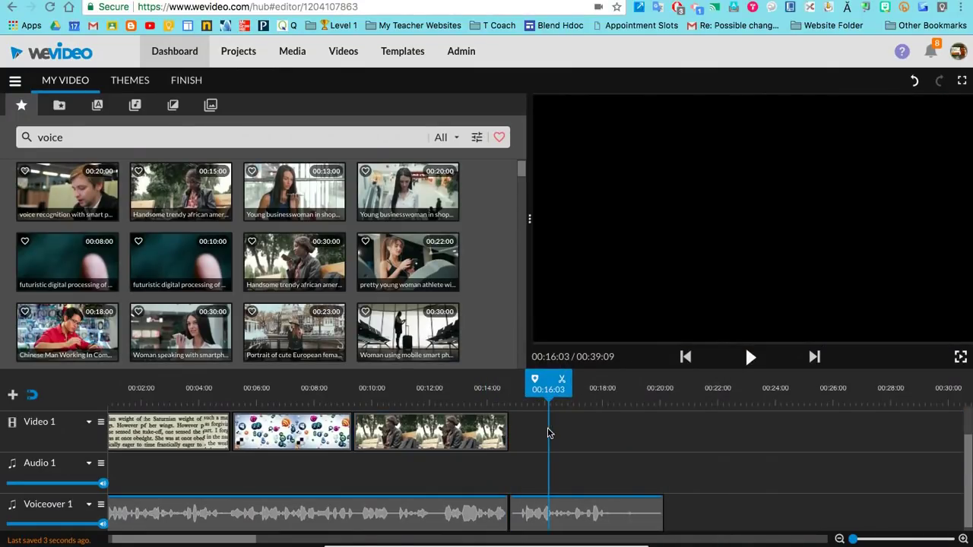
Move the woman clip so it starts at 00:15:00.
drag(539, 388, 506, 389)
key(space)
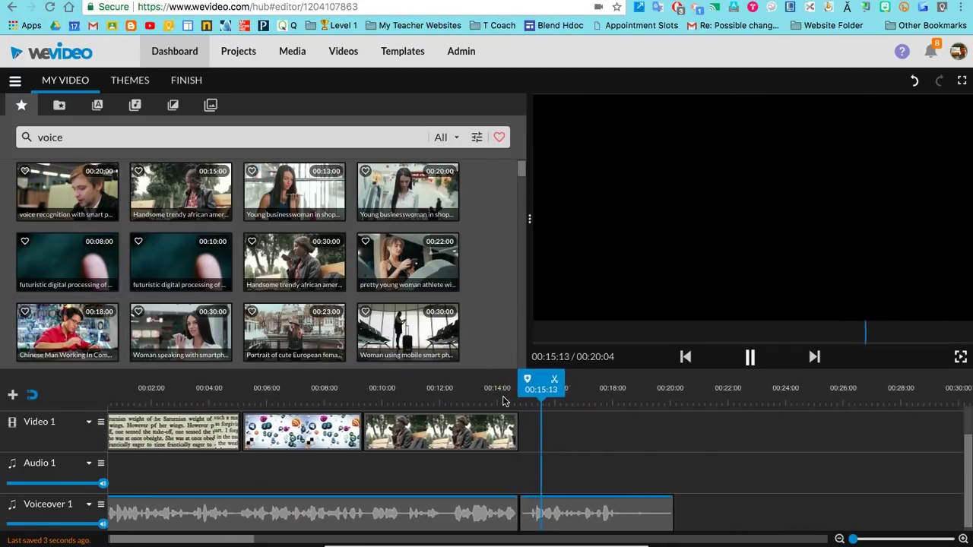
key(space)
drag(456, 439, 616, 443)
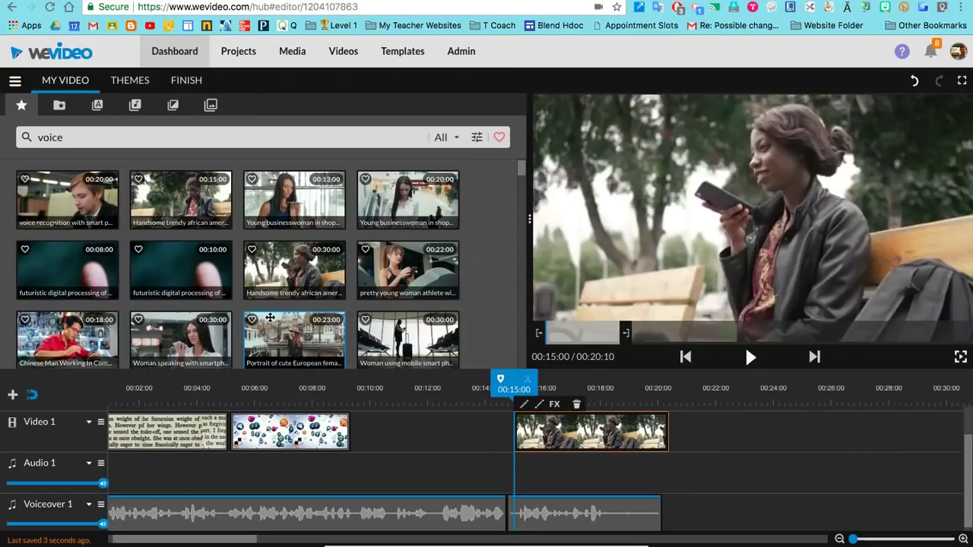
Search stock media for 'communication' clips.
double_click(248, 137)
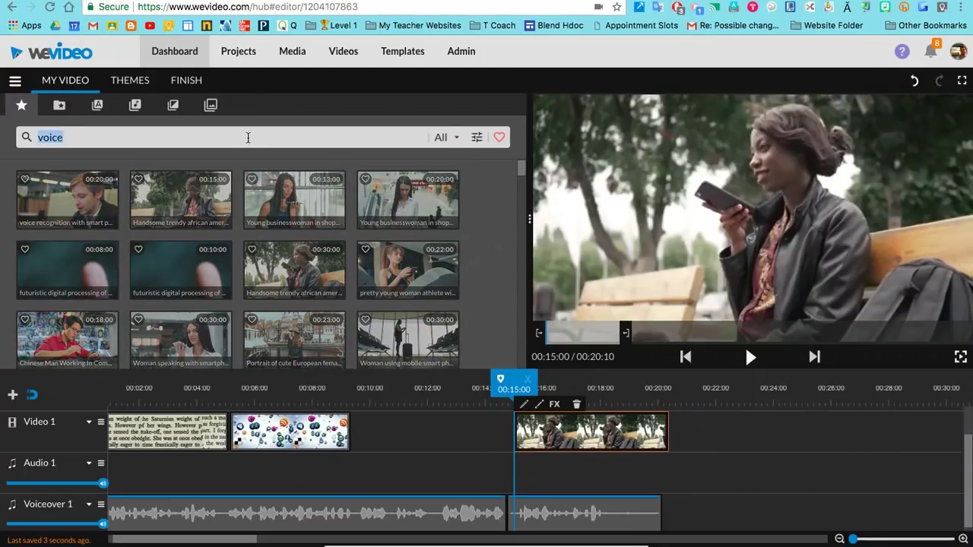
text(vomm)
text(omm)
text(unicatio)
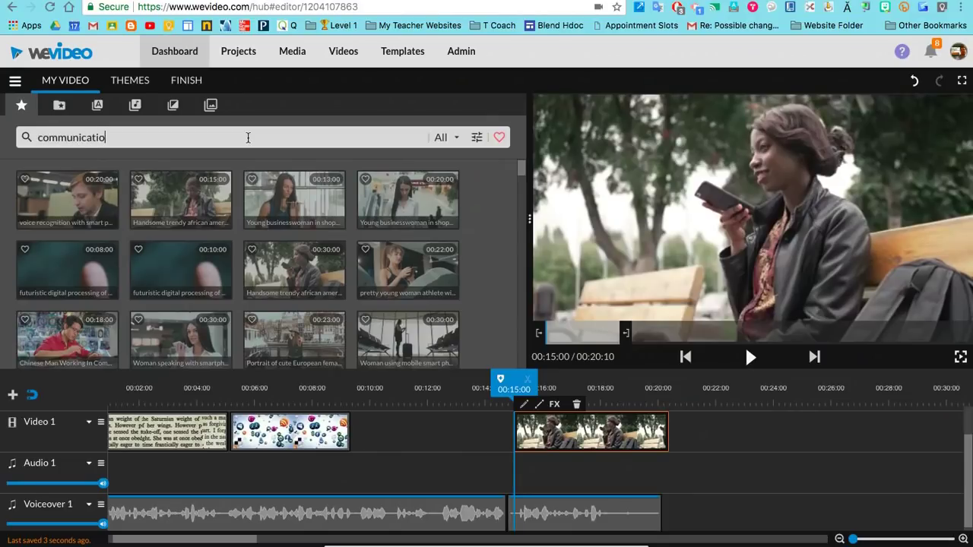
text(n)
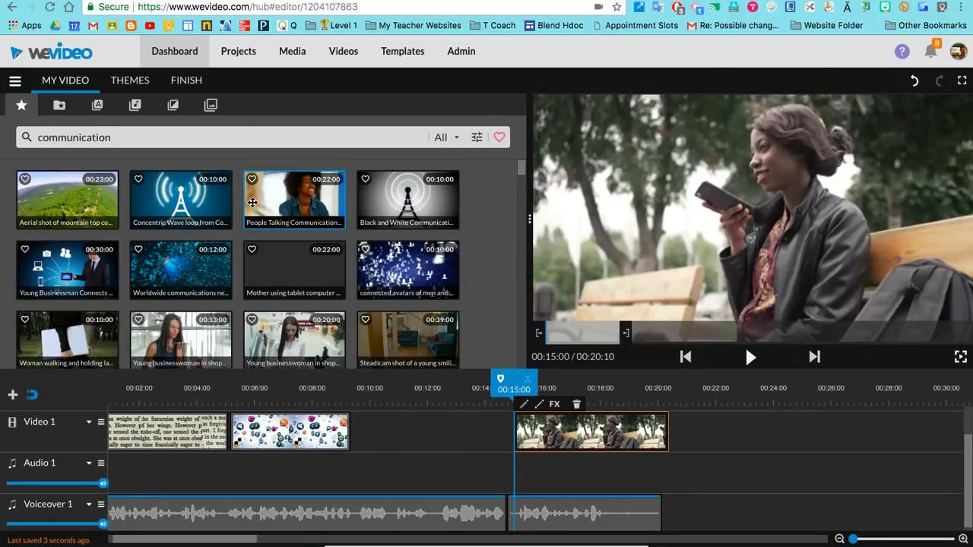
scroll(257, 273, down, 1)
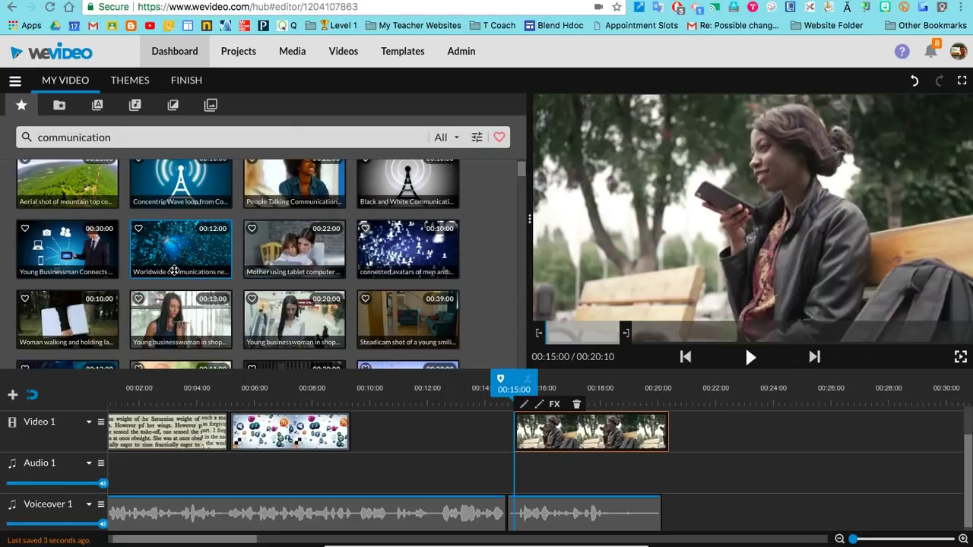
scroll(193, 304, up, 1)
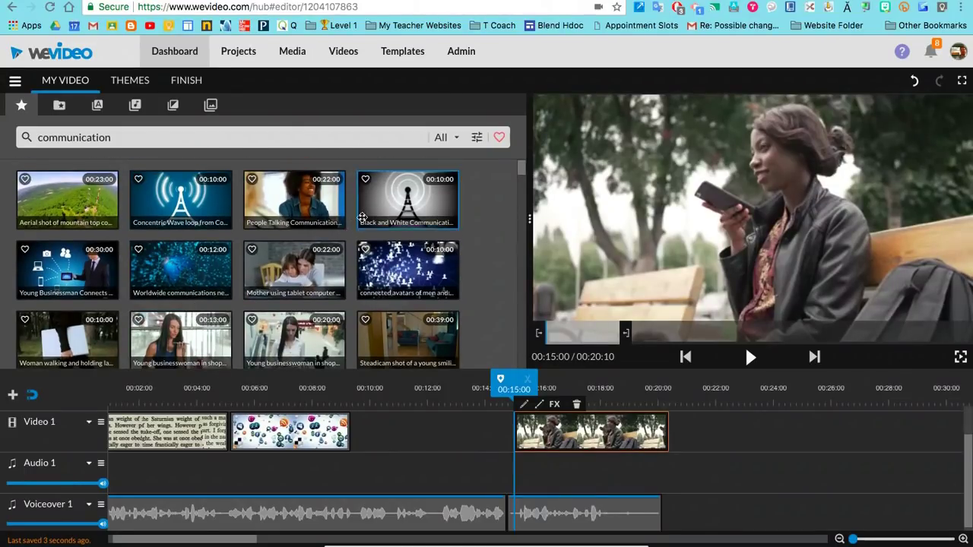
Drop the Black and White Communication Tower clip into the Video 1 gap, trimmed to fit.
drag(371, 215, 368, 431)
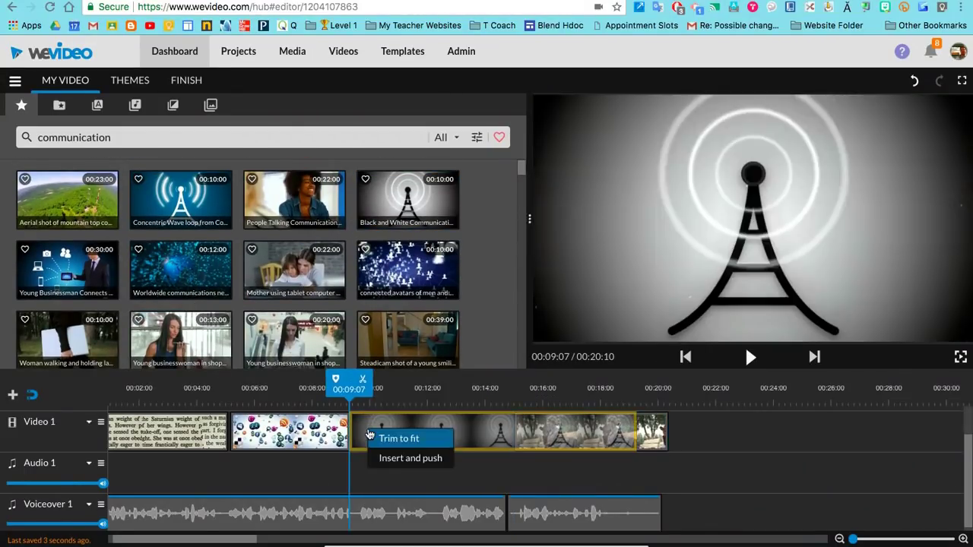
click(398, 438)
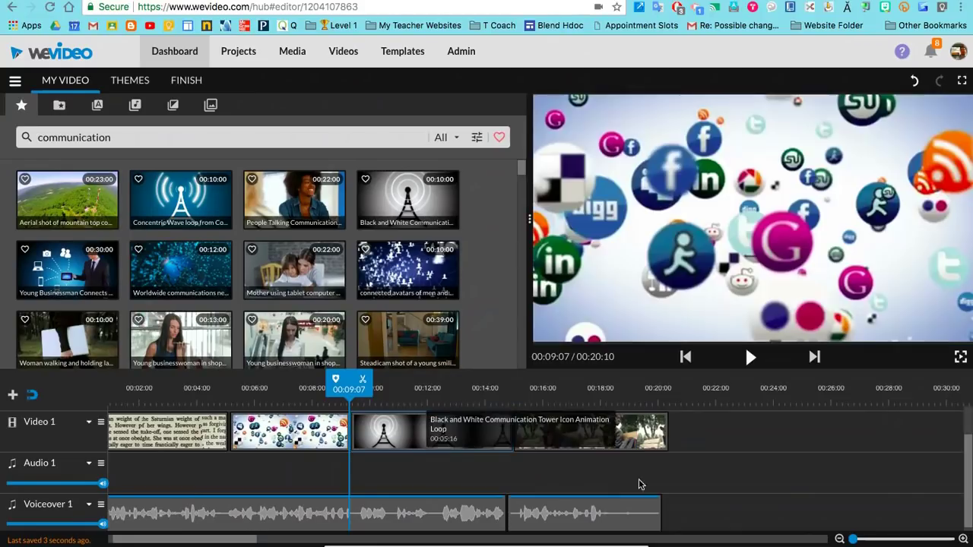
scroll(364, 456, up, 1)
scroll(365, 455, left, 1)
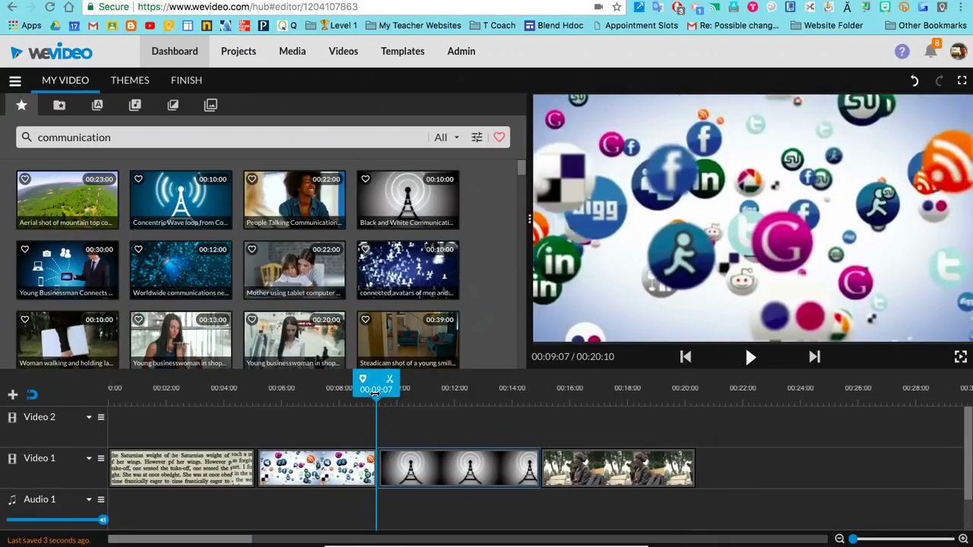
drag(377, 427, 91, 427)
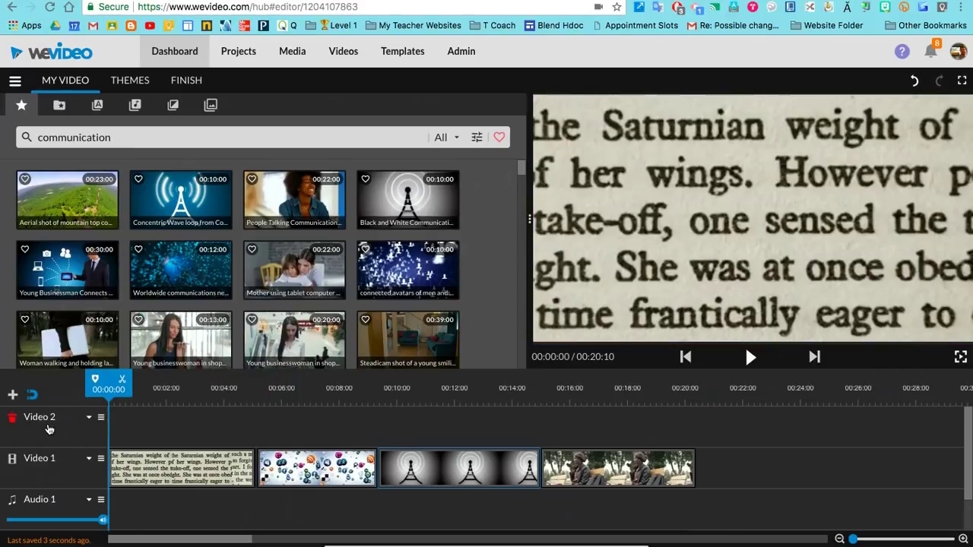
scroll(173, 471, down, 1)
scroll(173, 472, right, 1)
scroll(173, 471, down, 1)
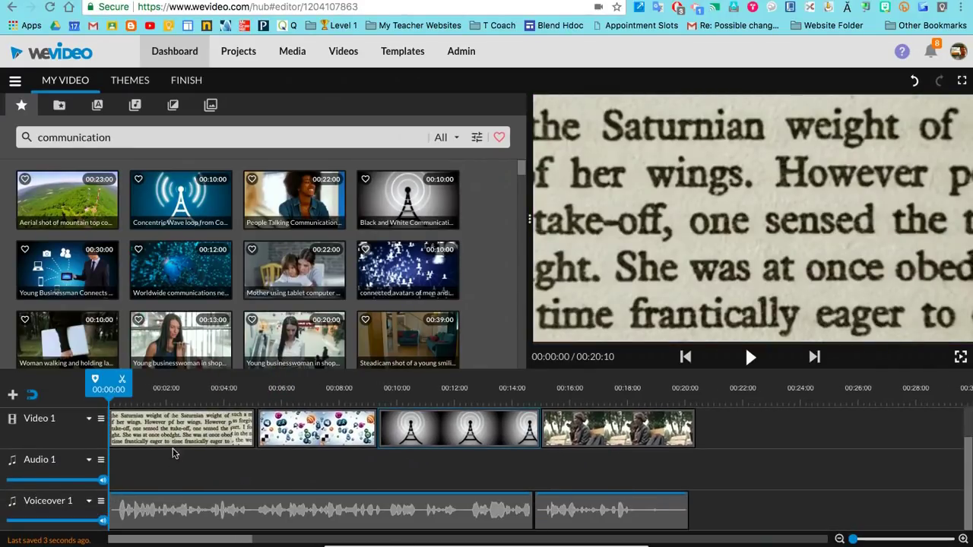
Add the Clear Inspiration free music to Audio 1 with its volume at 12%.
click(135, 105)
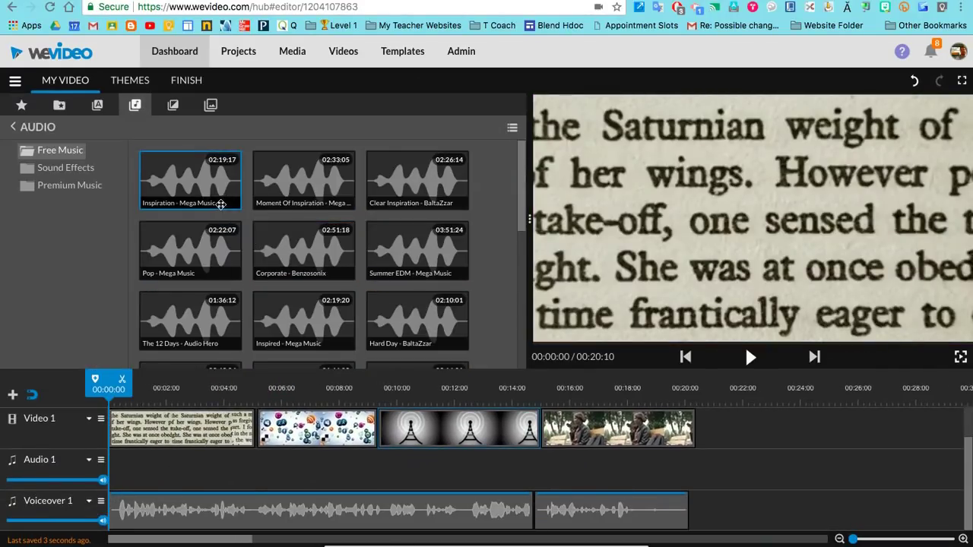
click(217, 191)
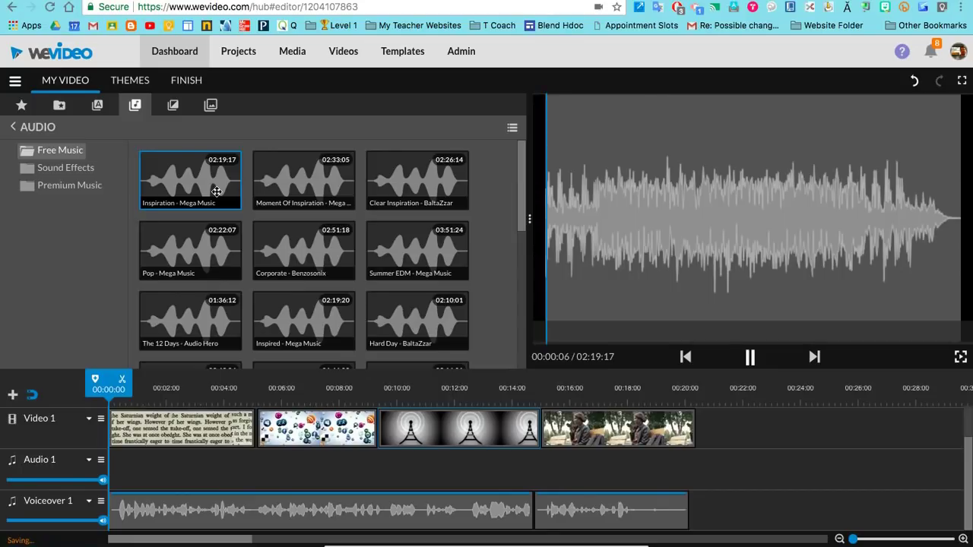
click(314, 181)
click(400, 191)
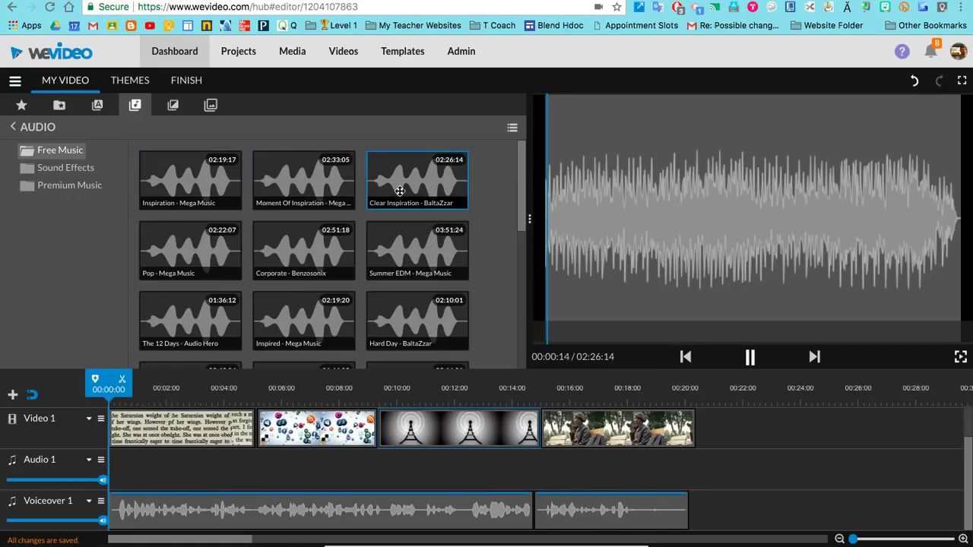
click(400, 191)
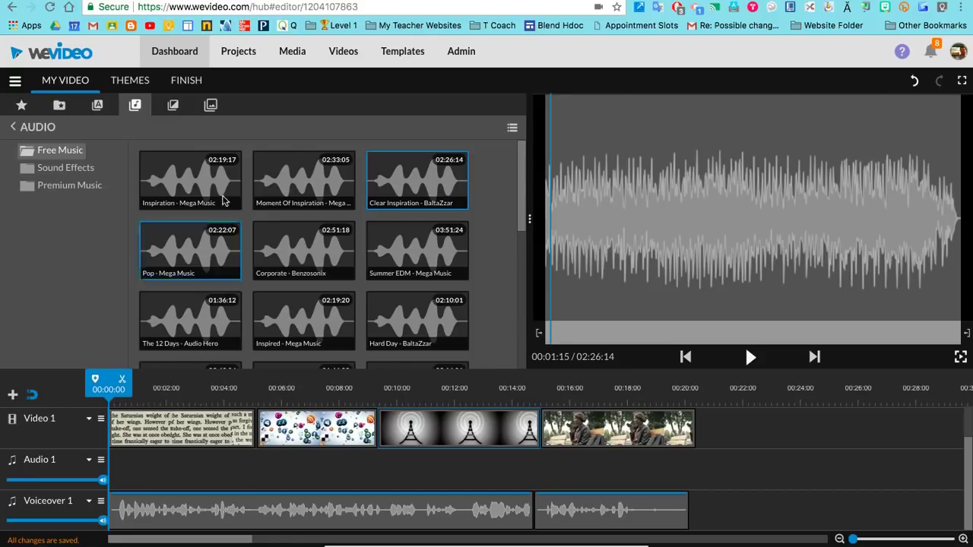
drag(432, 184, 228, 470)
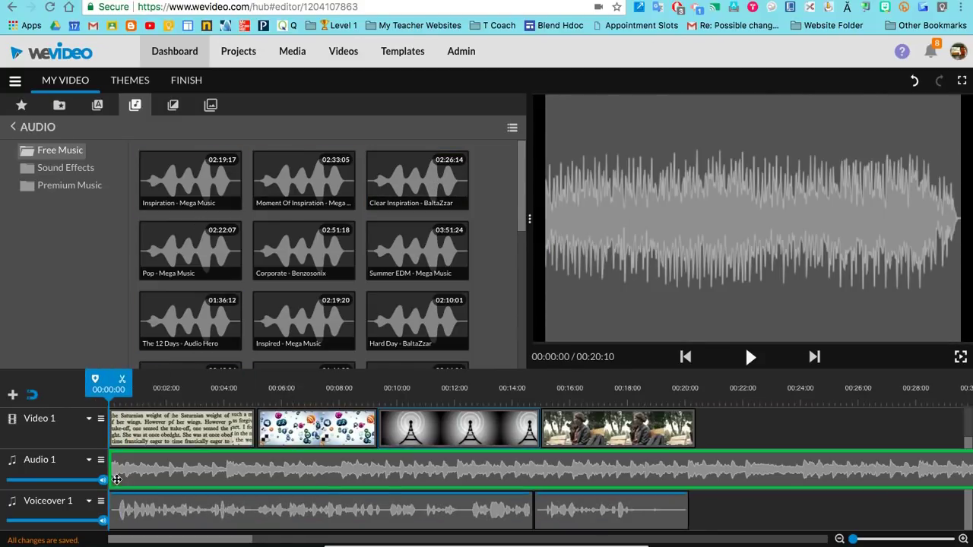
drag(102, 480, 19, 489)
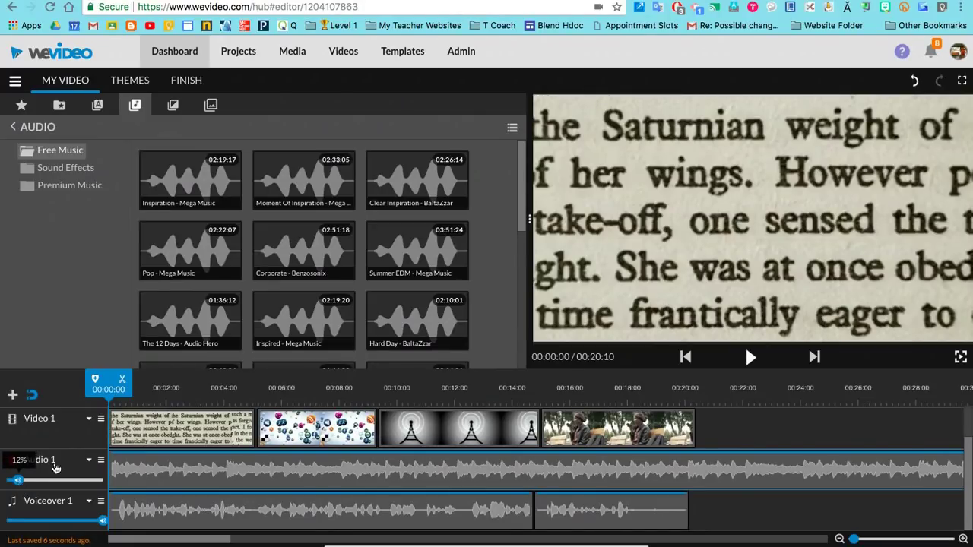
Play the video to check the music bed, then return to the start.
key(space)
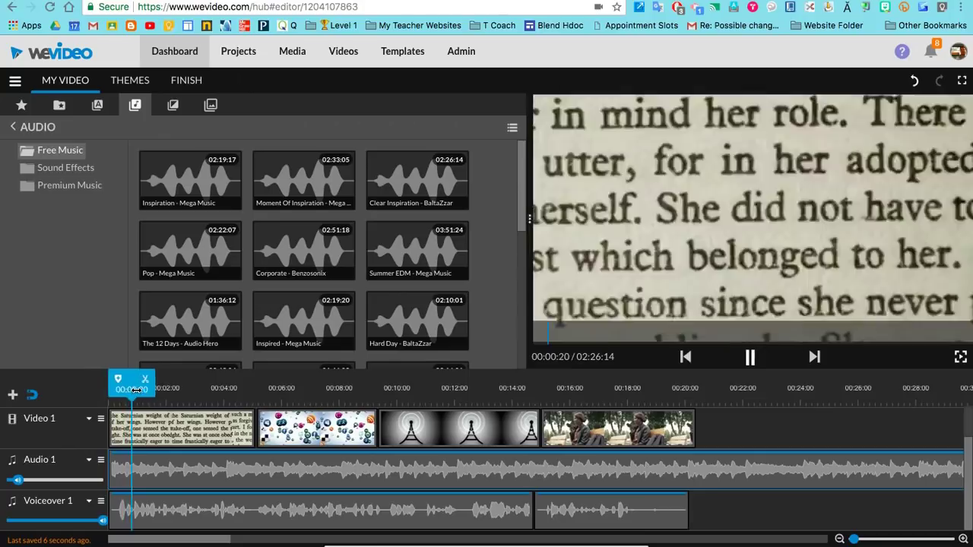
key(space)
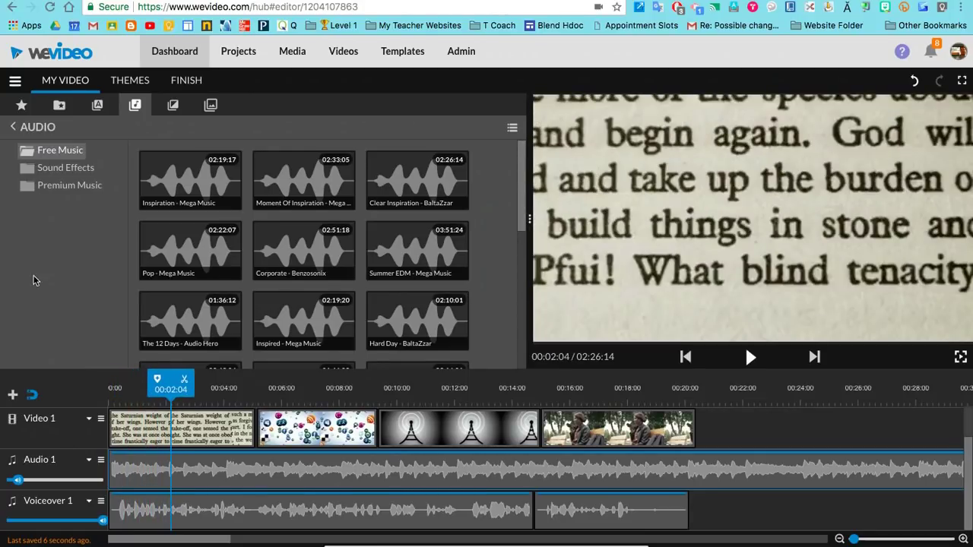
key(Home)
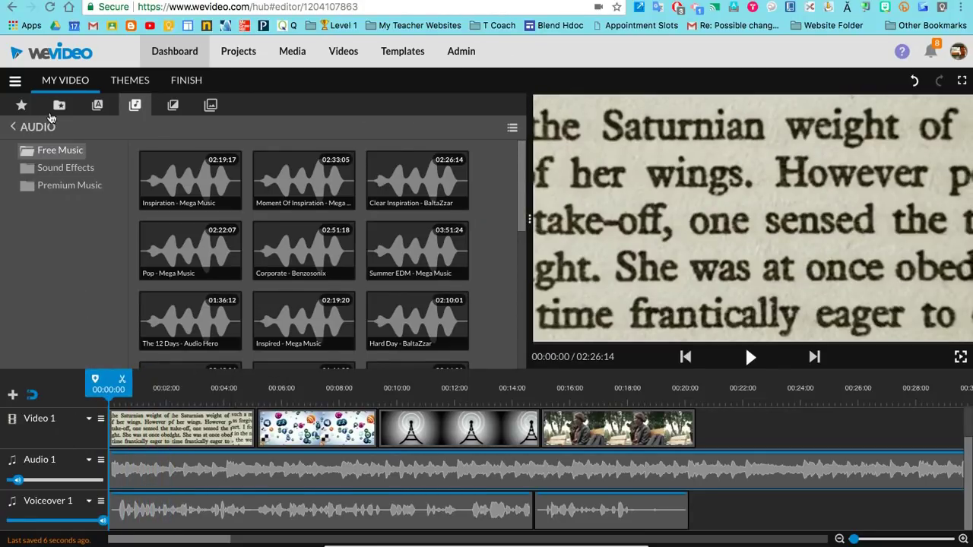
Place a Banner title on a new Video 2 track at the video's start.
click(97, 108)
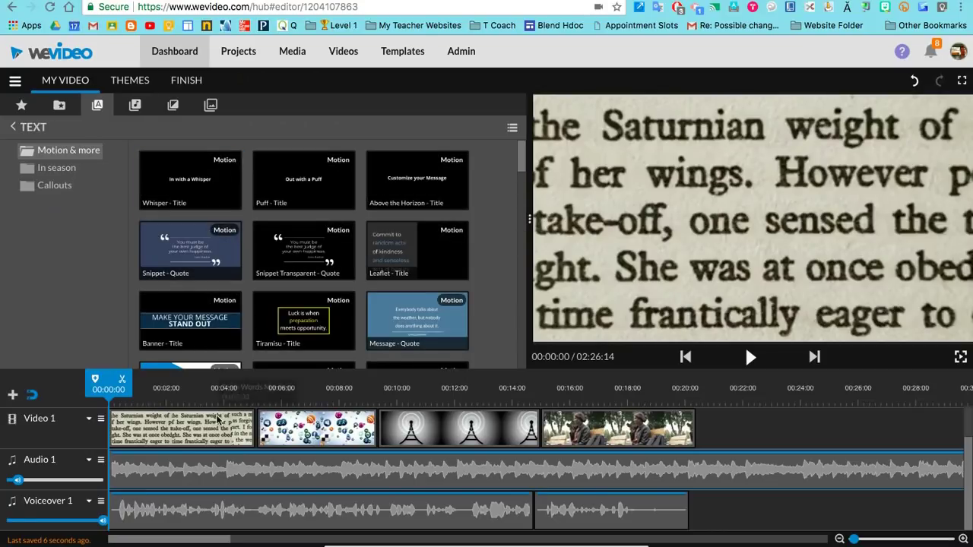
drag(217, 418, 218, 415)
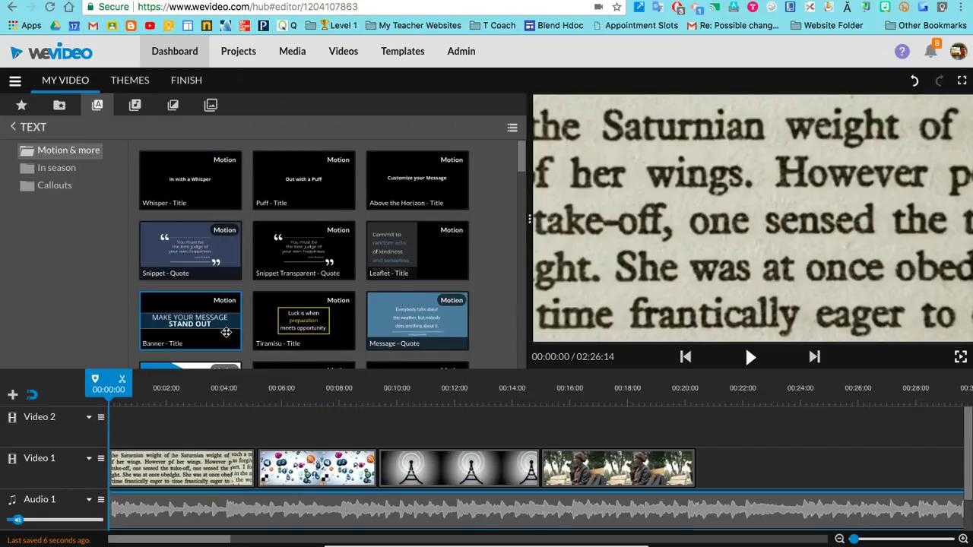
drag(226, 332, 116, 430)
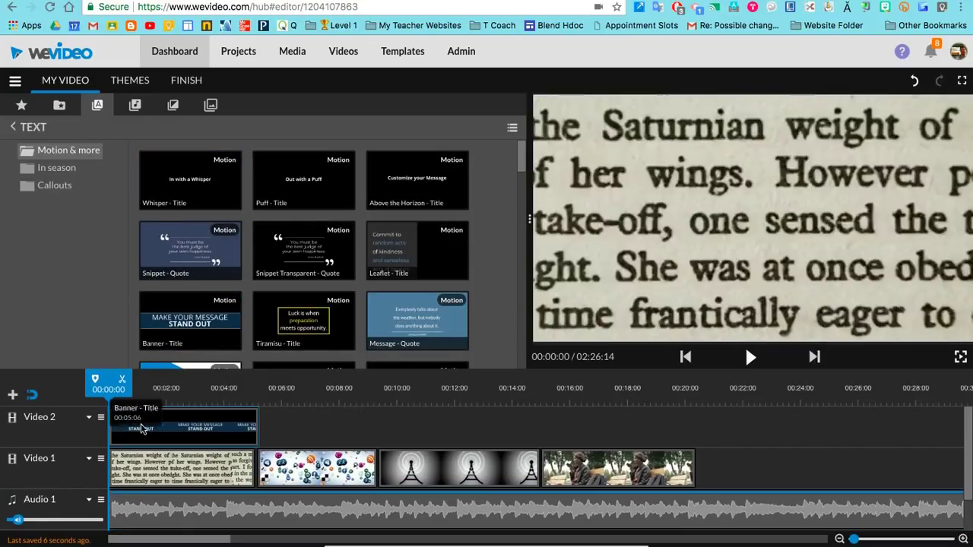
Edit the banner to read 'The Power of Media' with the presenter's name below.
double_click(148, 429)
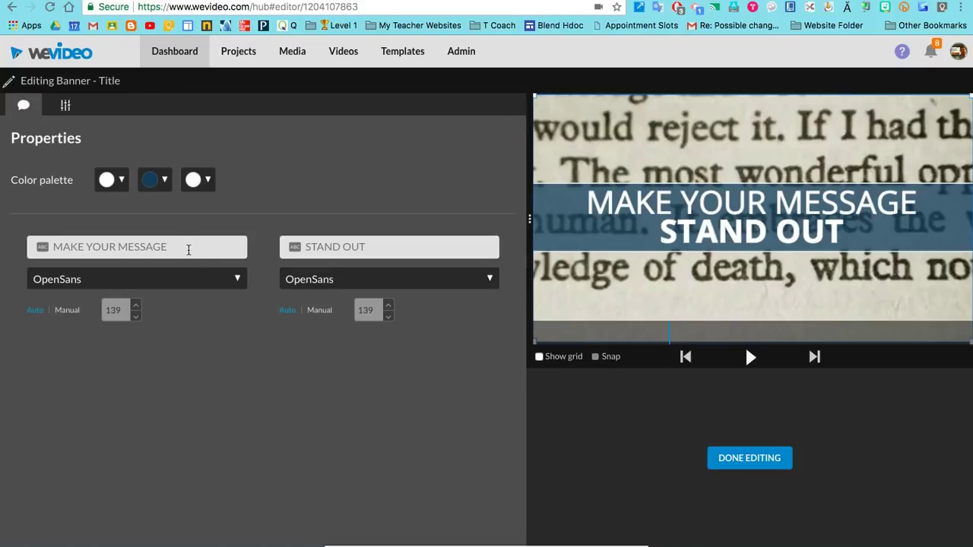
click(182, 243)
text(The O)
key(BackSpace)
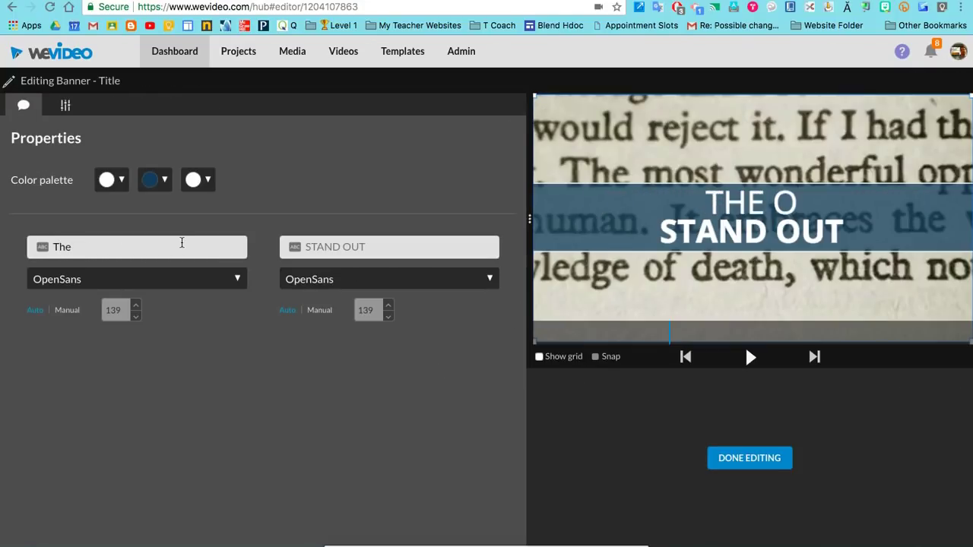
text(Power of)
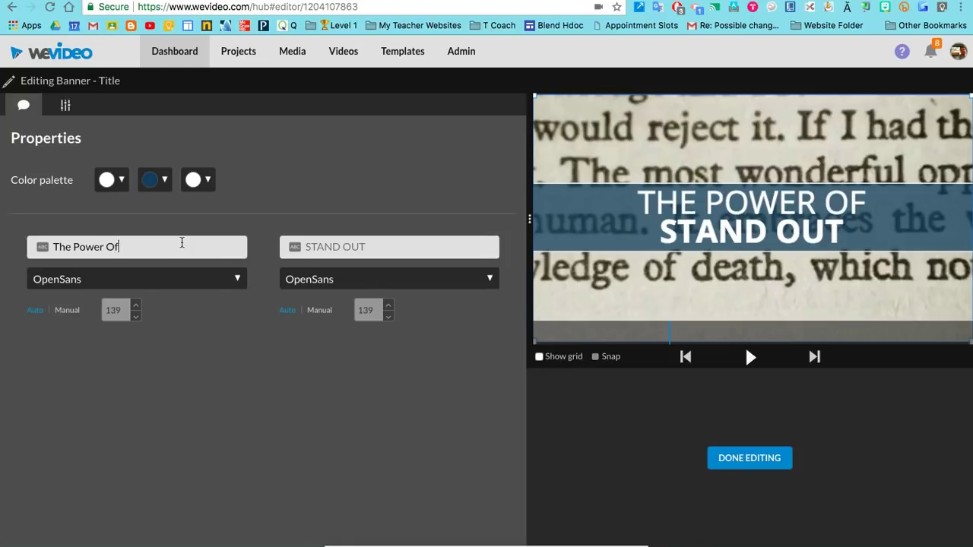
text( Media)
key(Tab)
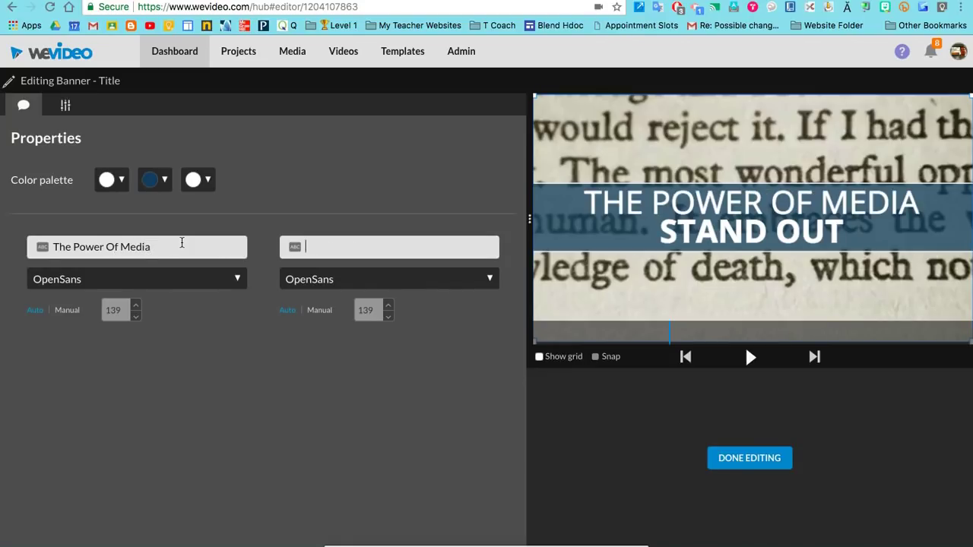
click(523, 393)
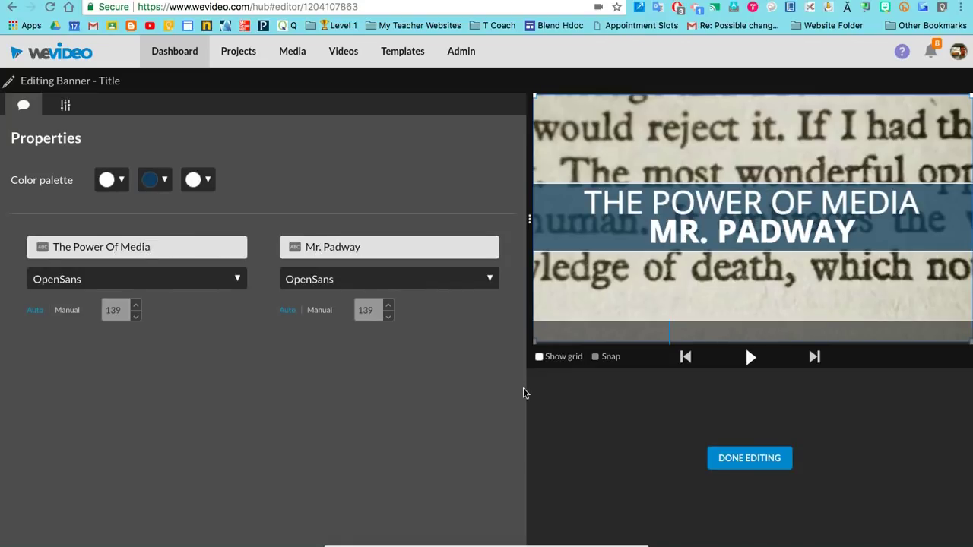
click(769, 457)
Delete the music past the last clip's end at 00:20:10 and fade out the music's end.
scroll(349, 471, down, 1)
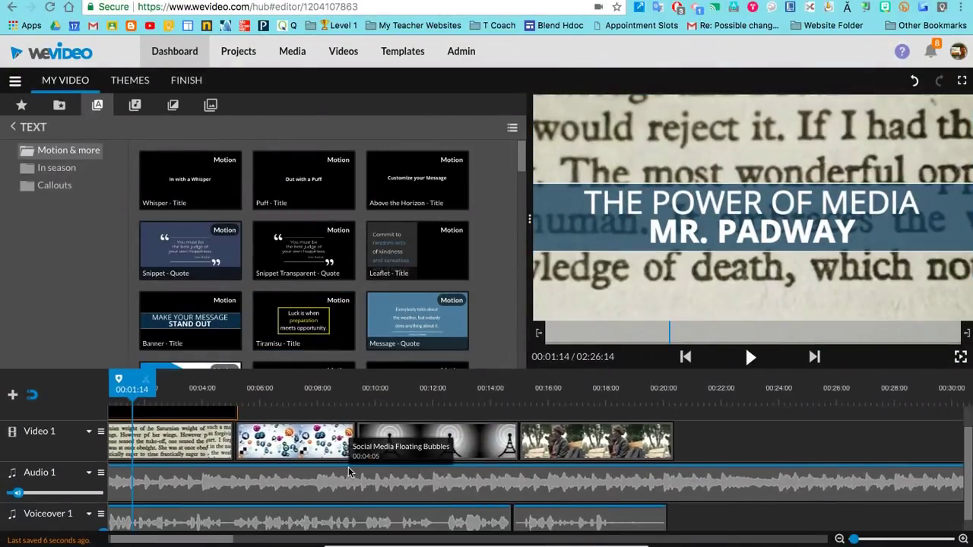
scroll(349, 455, right, 3)
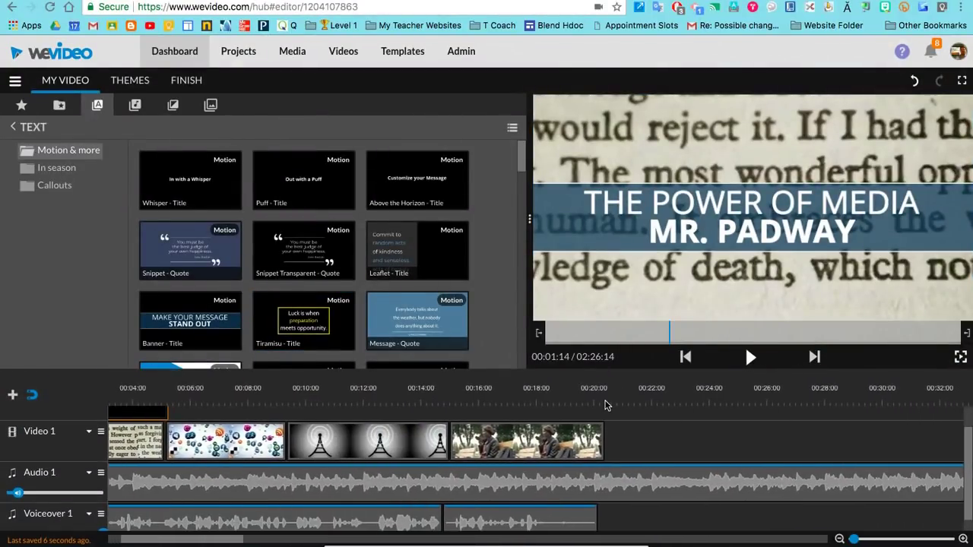
scroll(623, 460, right, 3)
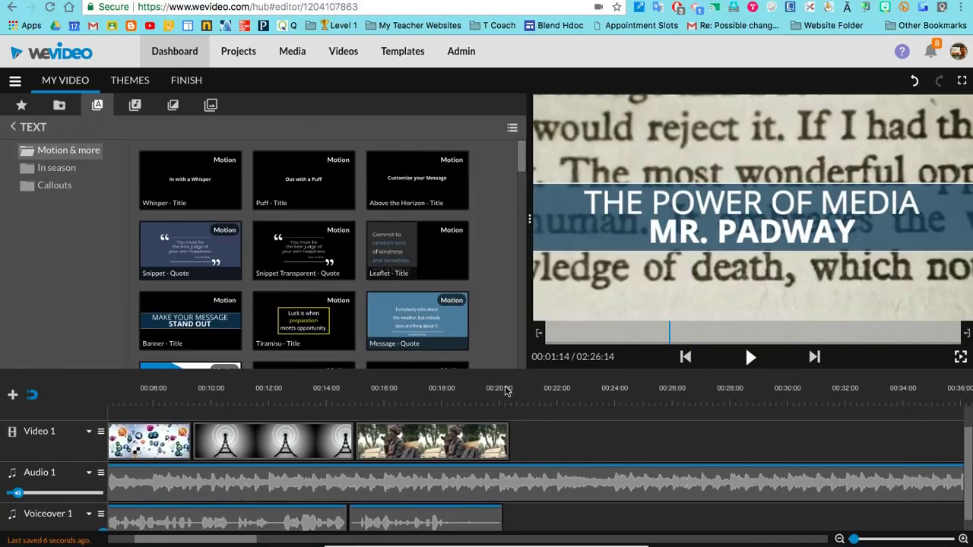
click(516, 479)
drag(515, 389, 506, 389)
click(553, 480)
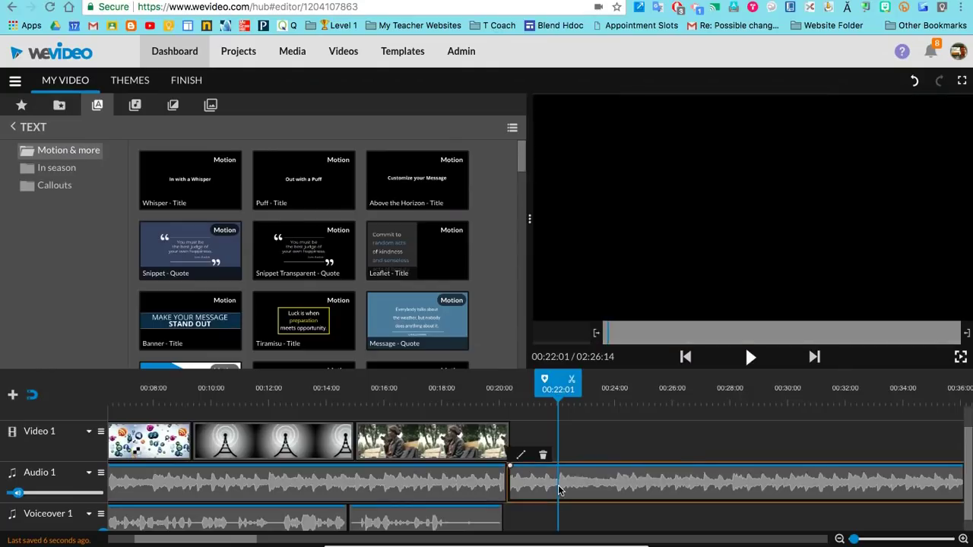
key(Delete)
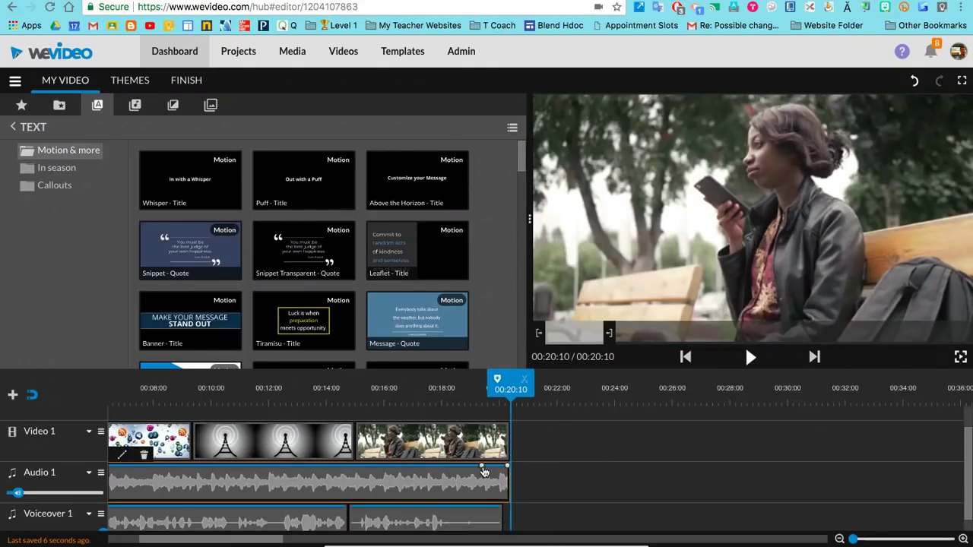
drag(507, 465, 507, 508)
scroll(380, 440, left, 3)
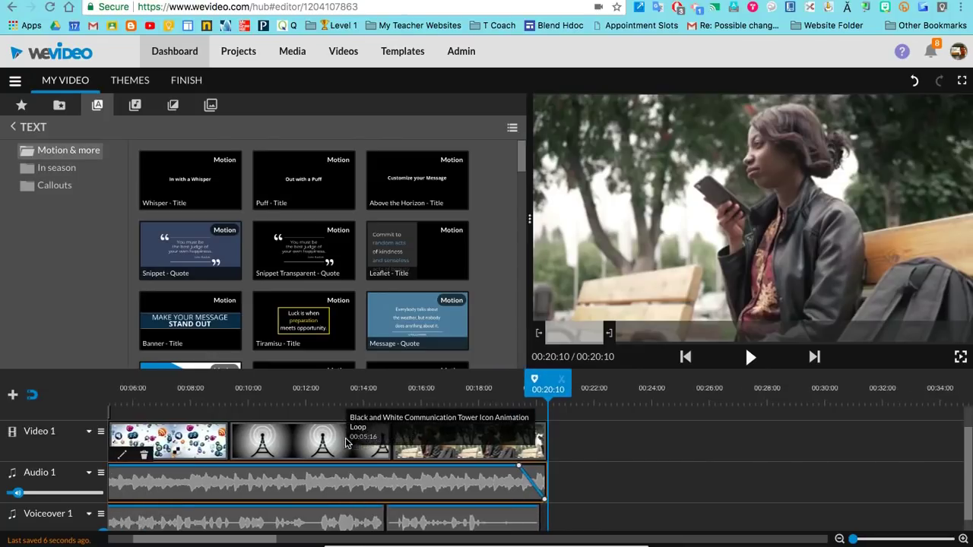
Add Cross fade, Cross dissolve and DirectionalWipe transitions between Video 1 clips, playhead back to 00:00:00.
click(173, 105)
drag(190, 180, 152, 463)
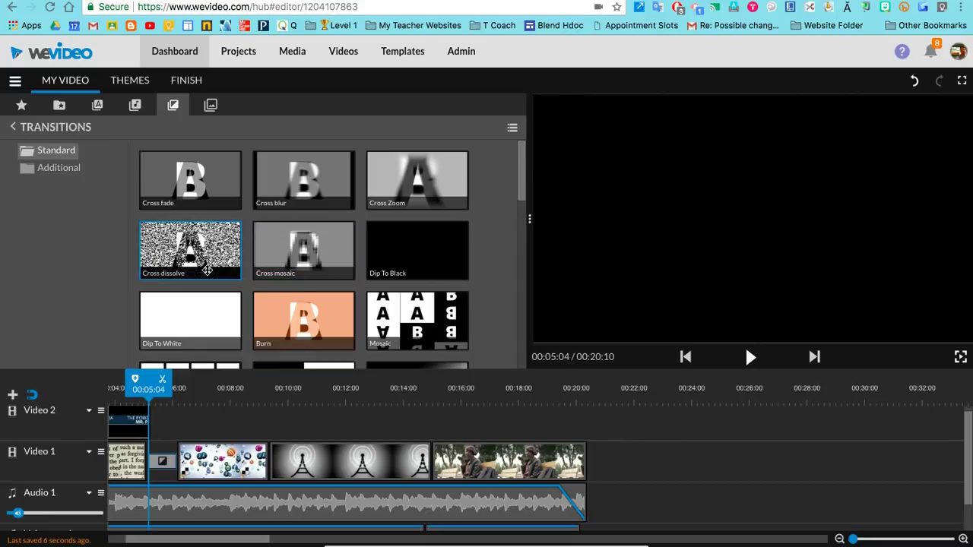
drag(206, 270, 262, 461)
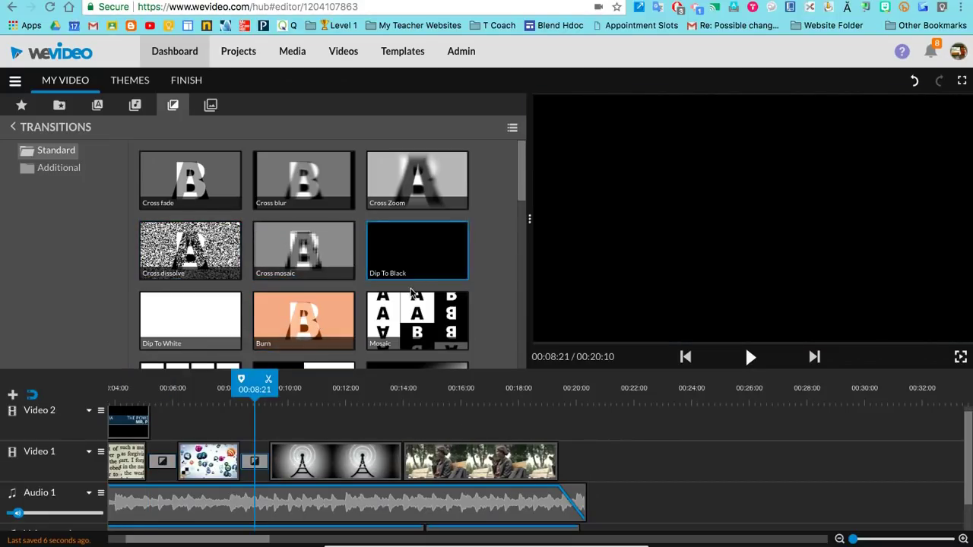
scroll(410, 293, down, 2)
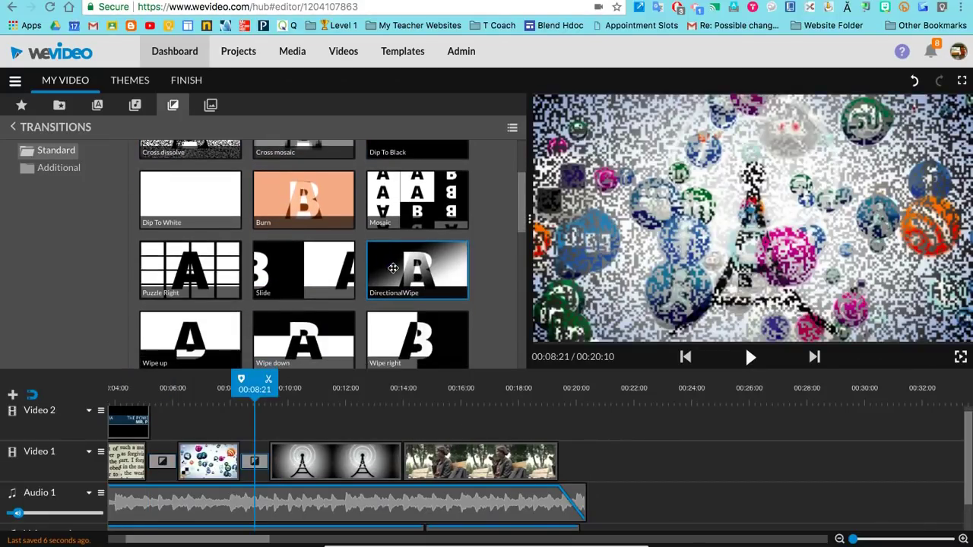
drag(388, 260, 405, 463)
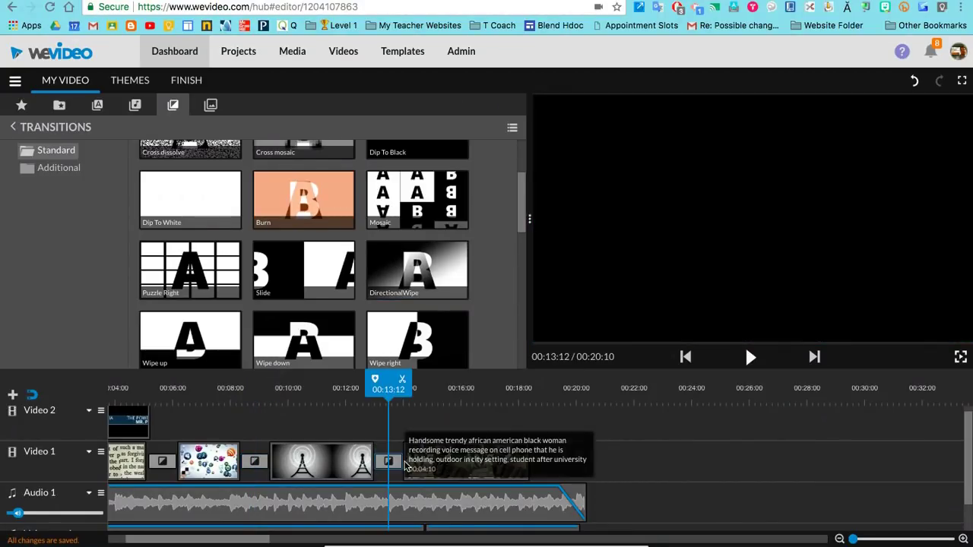
scroll(405, 465, down, 2)
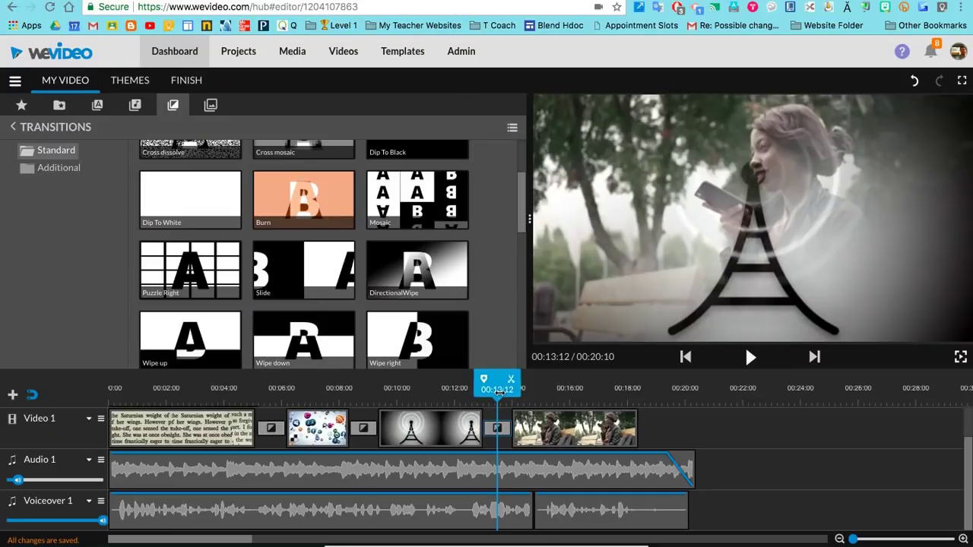
drag(497, 391, 85, 445)
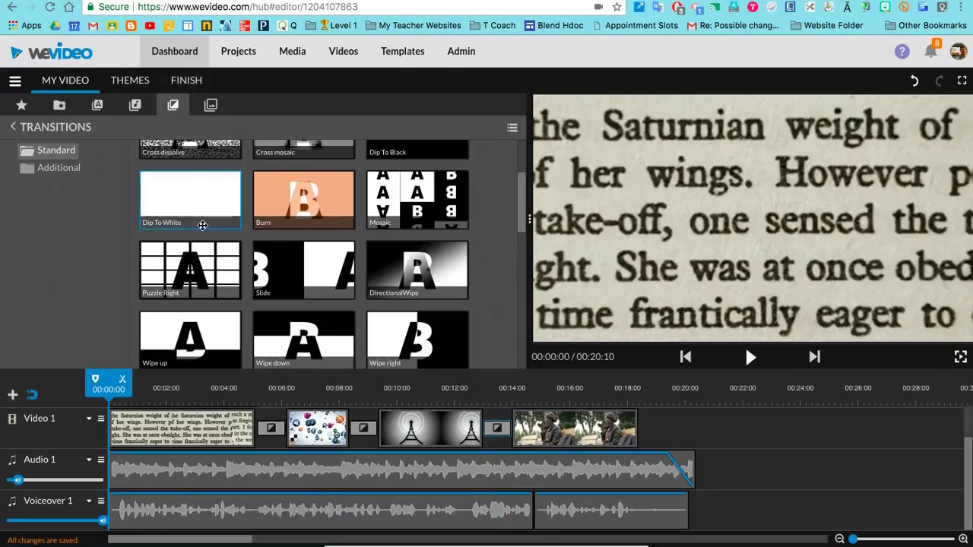
Play the project from the beginning.
key(space)
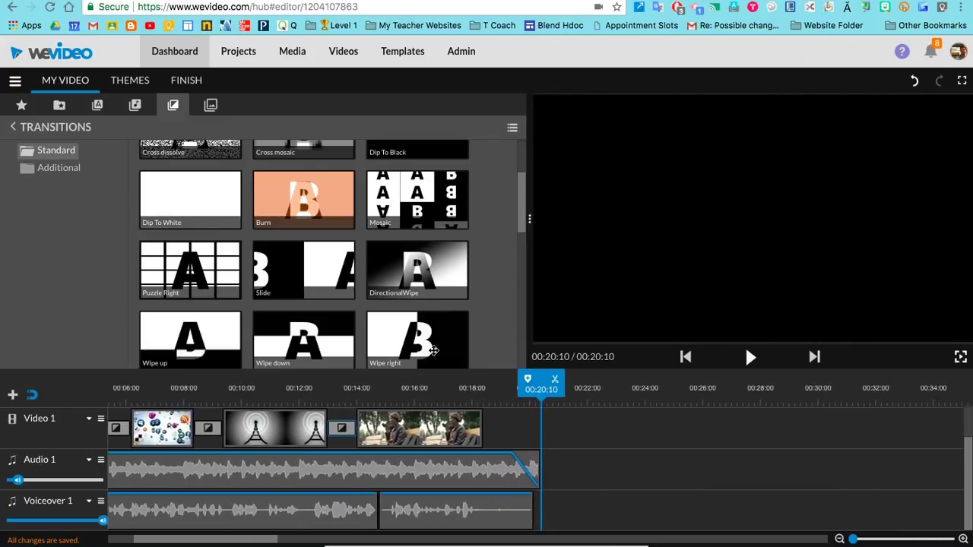
Replace the default title 'My Video 5' with 'The Power of Media'.
click(187, 80)
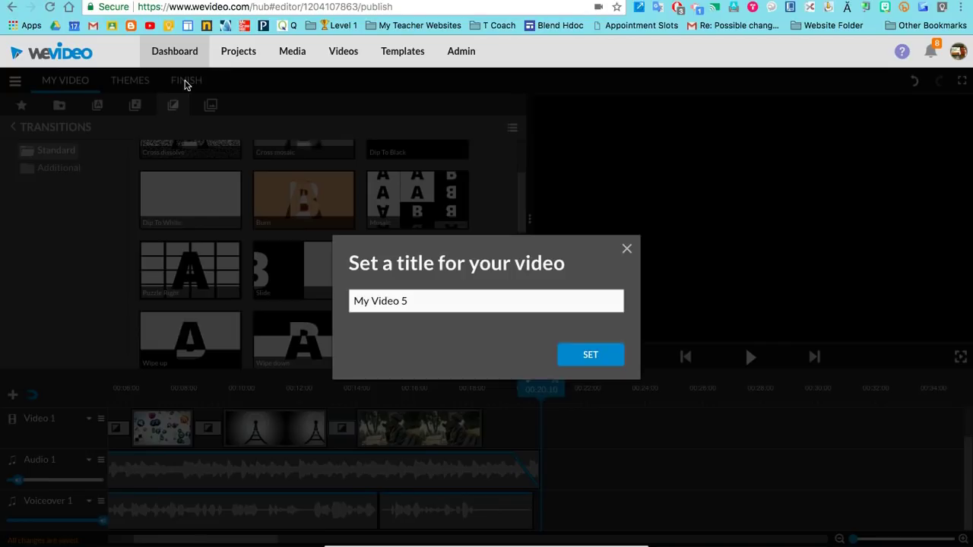
triple_click(455, 307)
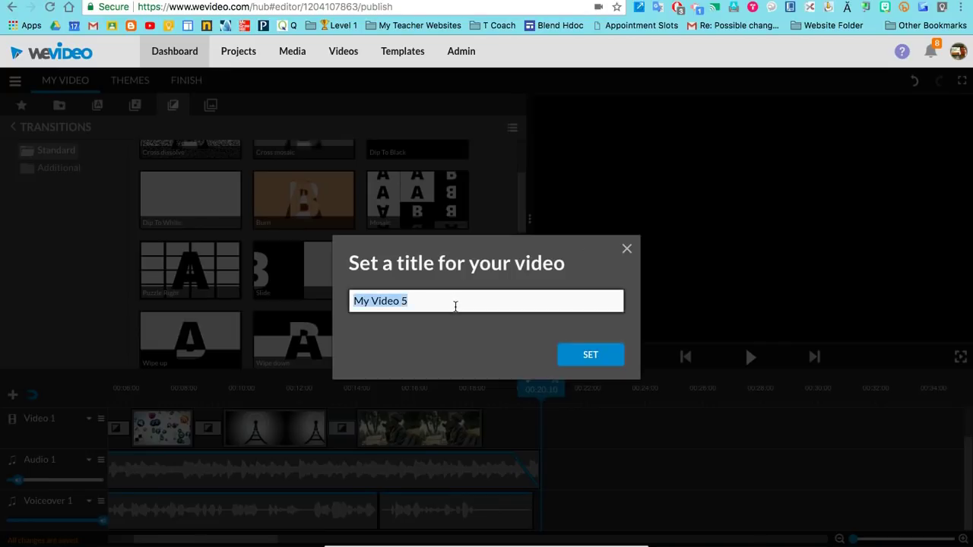
text(The Power of Media)
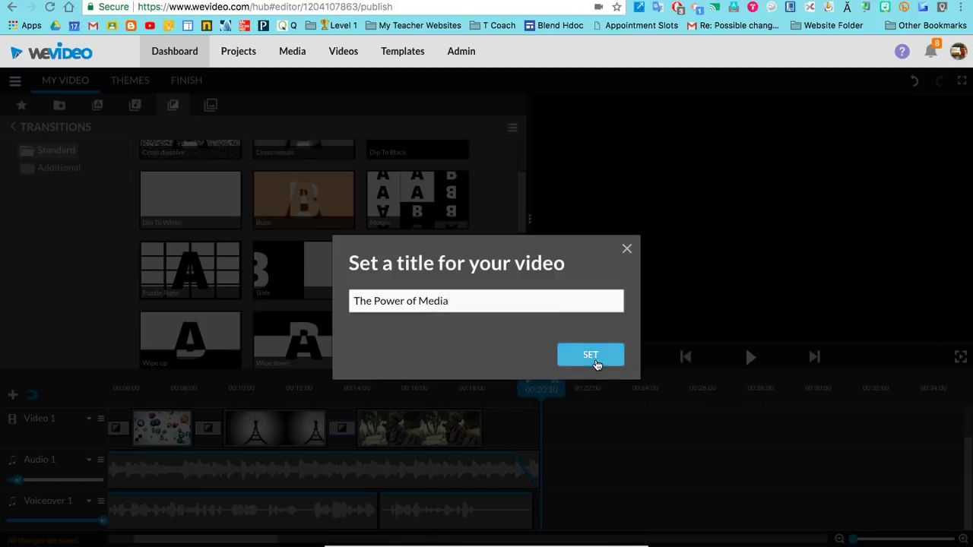
click(583, 368)
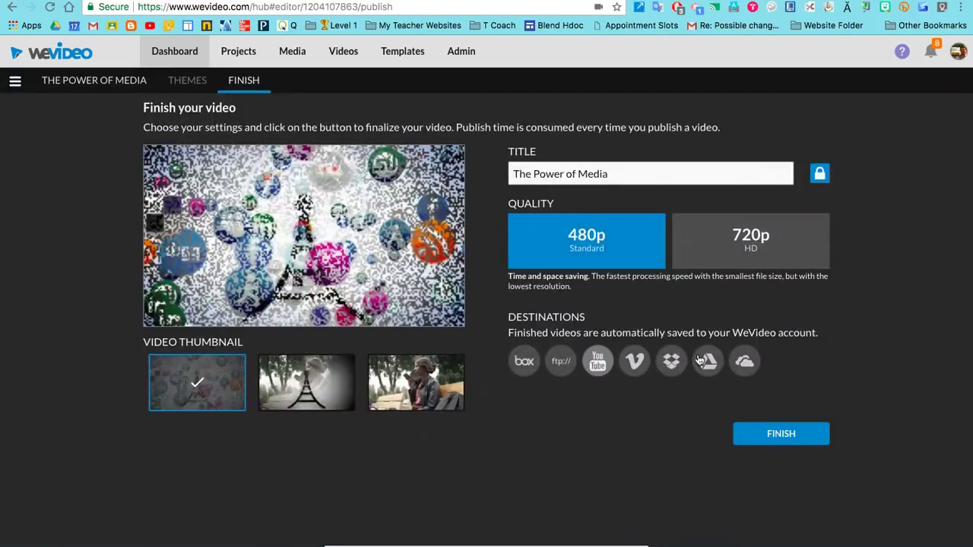
Publish the video at 720p to Google Drive.
click(745, 248)
click(705, 365)
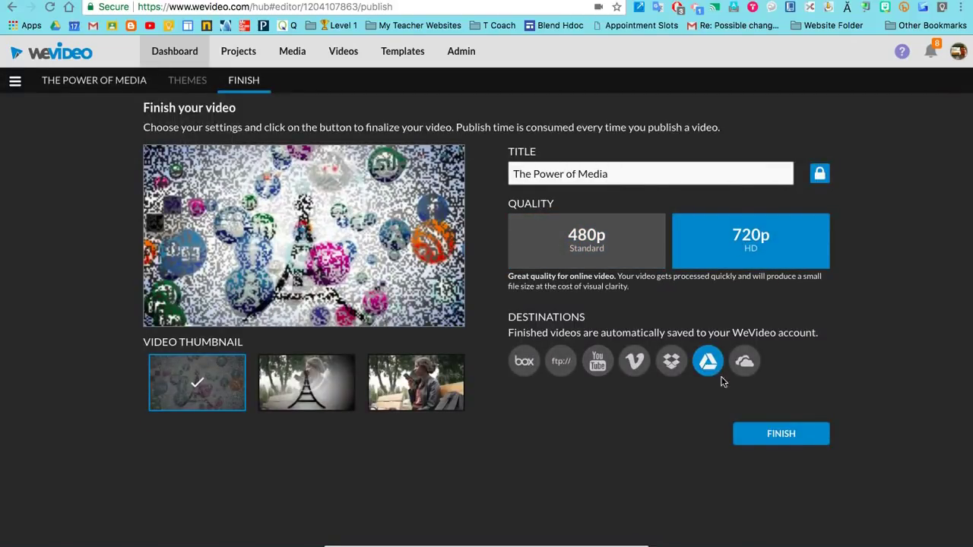
click(767, 437)
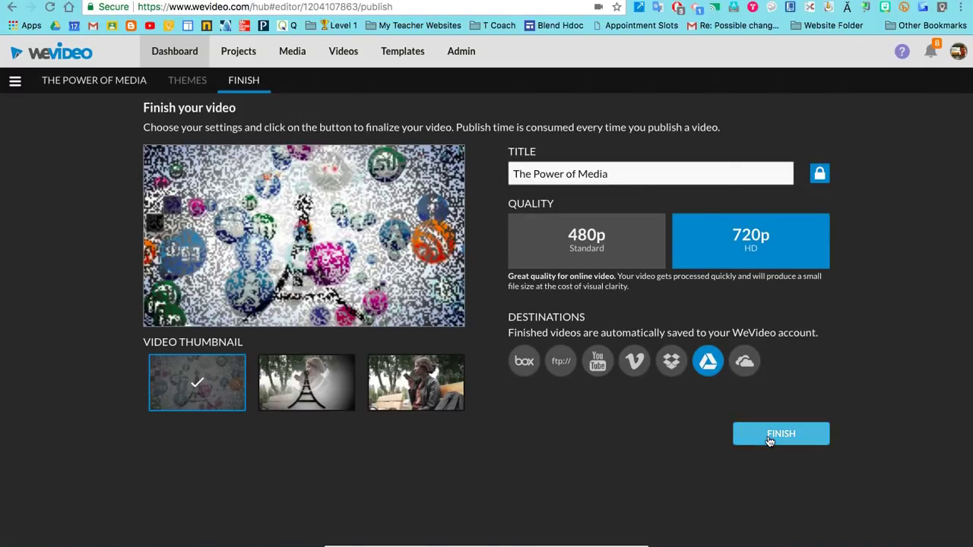